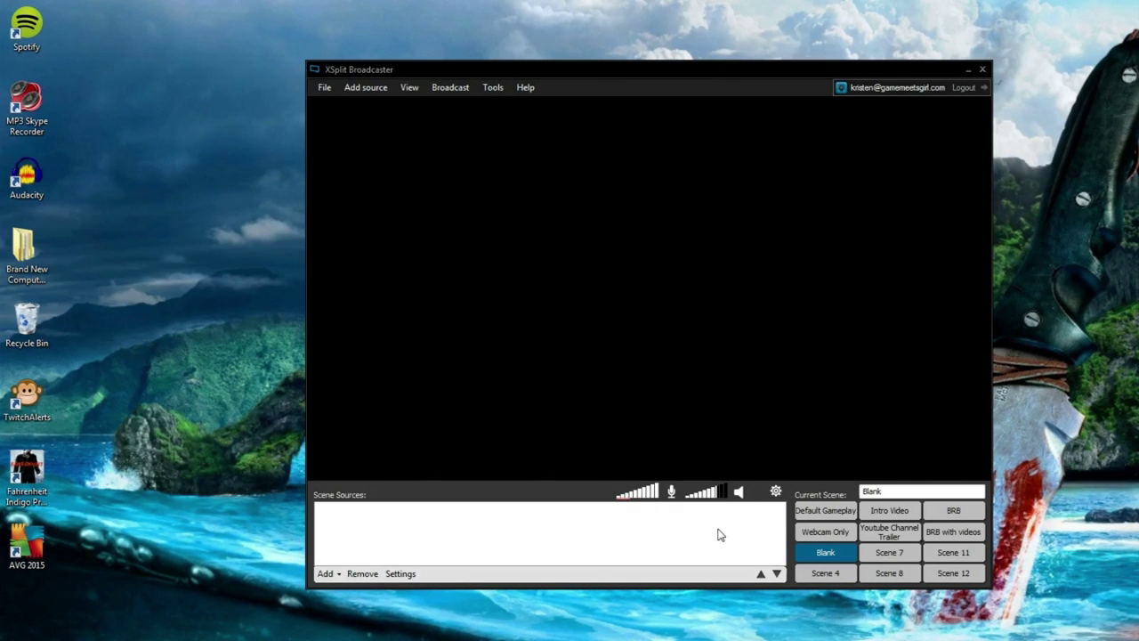
Add the Logitech HD Webcam C310 as a video source to the Blank scene
{"action": "left_click", "coordinate": [328, 574]}
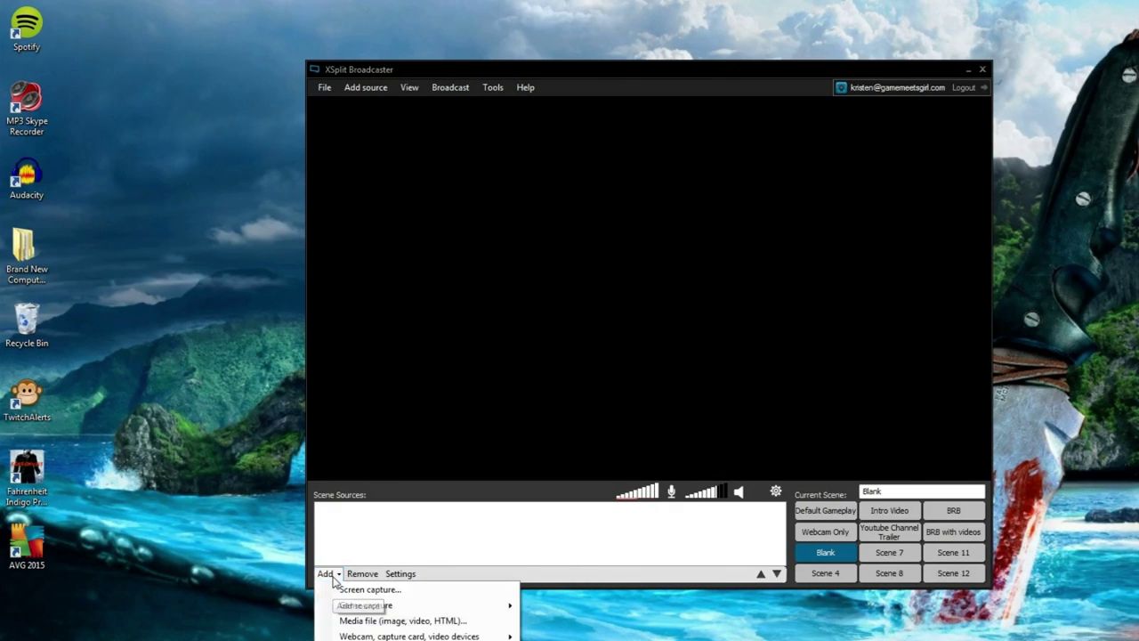
{"action": "left_click", "coordinate": [334, 576]}
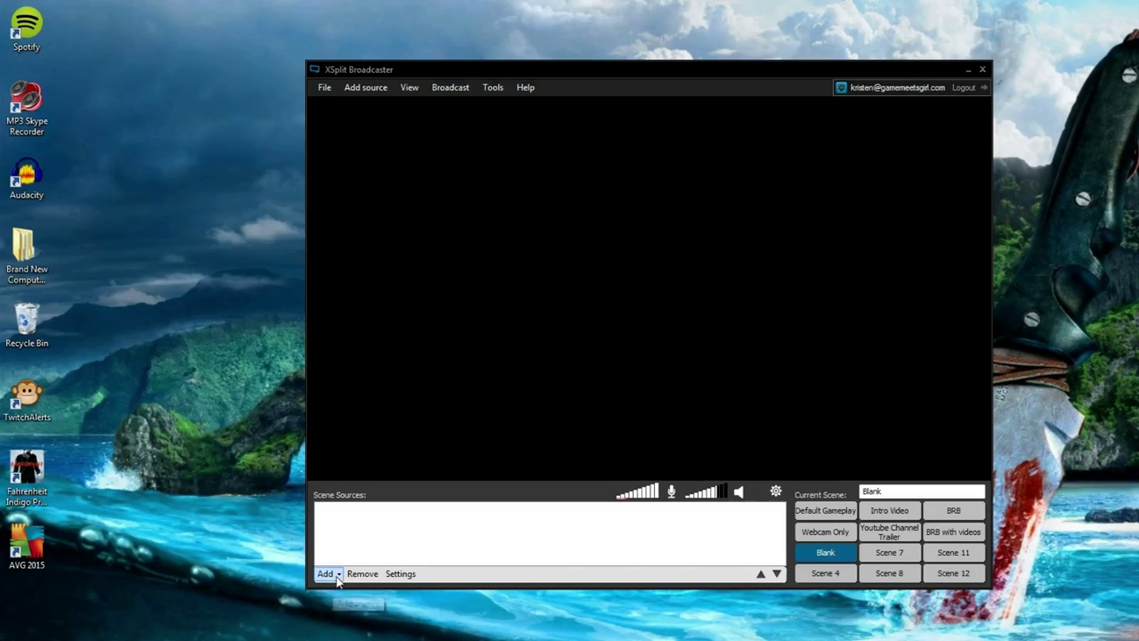
{"action": "left_click", "coordinate": [337, 577]}
{"action": "mouse_move", "coordinate": [410, 637]}
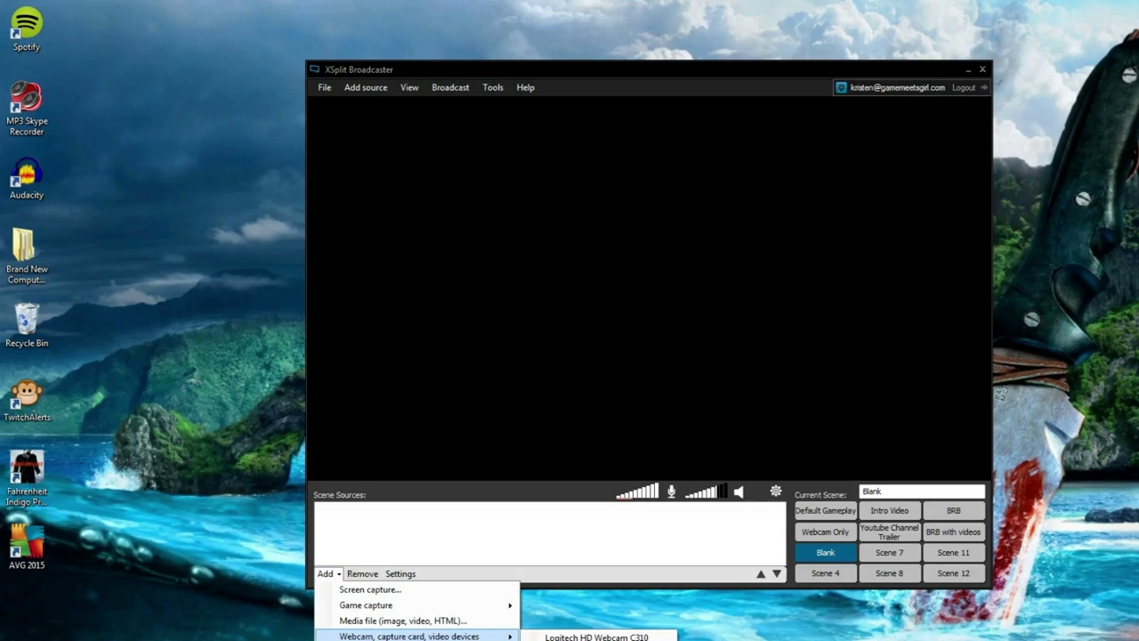
{"action": "left_click", "coordinate": [597, 637]}
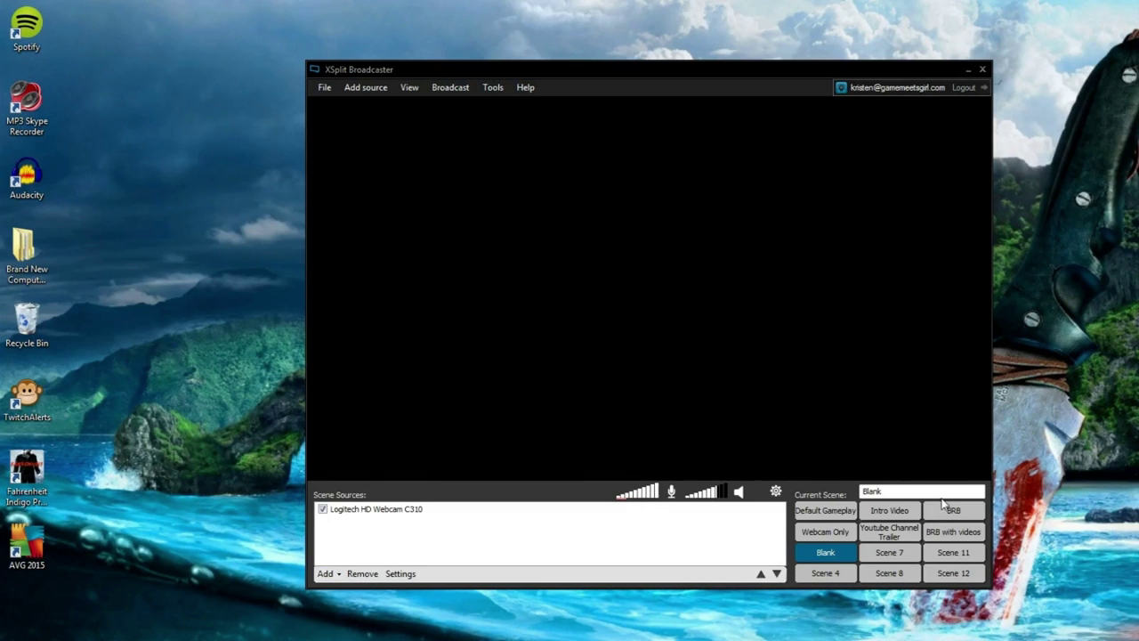
Move the webcam source into the scene's upper-right corner and shrink it to a small overlay
{"action": "left_click_drag", "start_coordinate": [534, 386], "coordinate": [867, 175]}
{"action": "left_click", "coordinate": [637, 295]}
{"action": "left_click", "coordinate": [650, 287]}
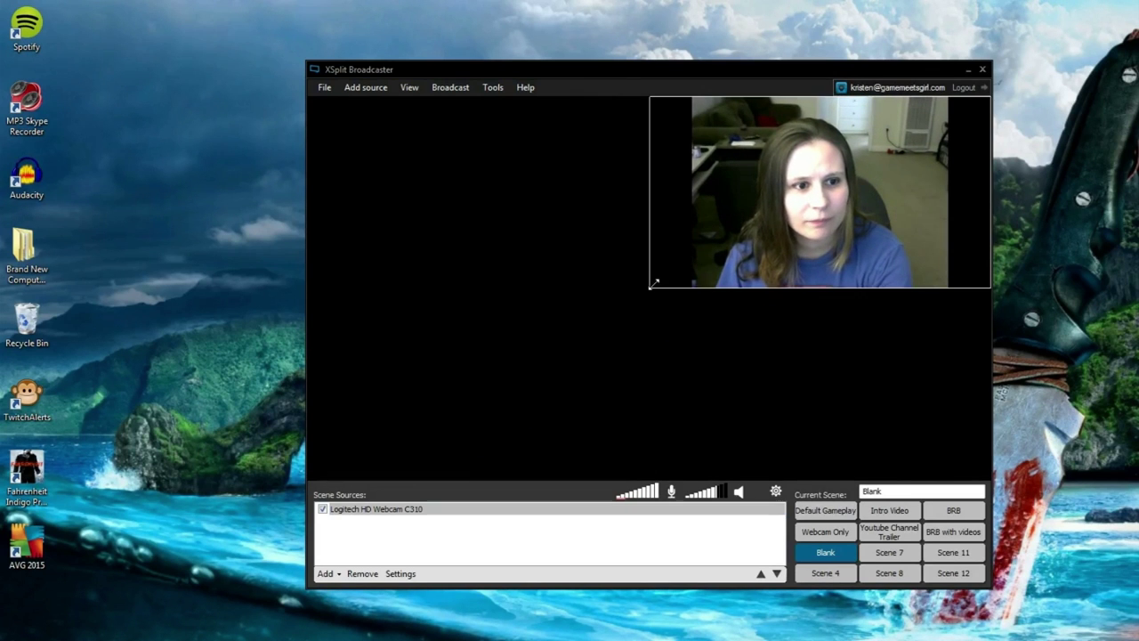
{"action": "left_click_drag", "start_coordinate": [650, 287], "coordinate": [859, 193]}
{"action": "left_click", "coordinate": [761, 356]}
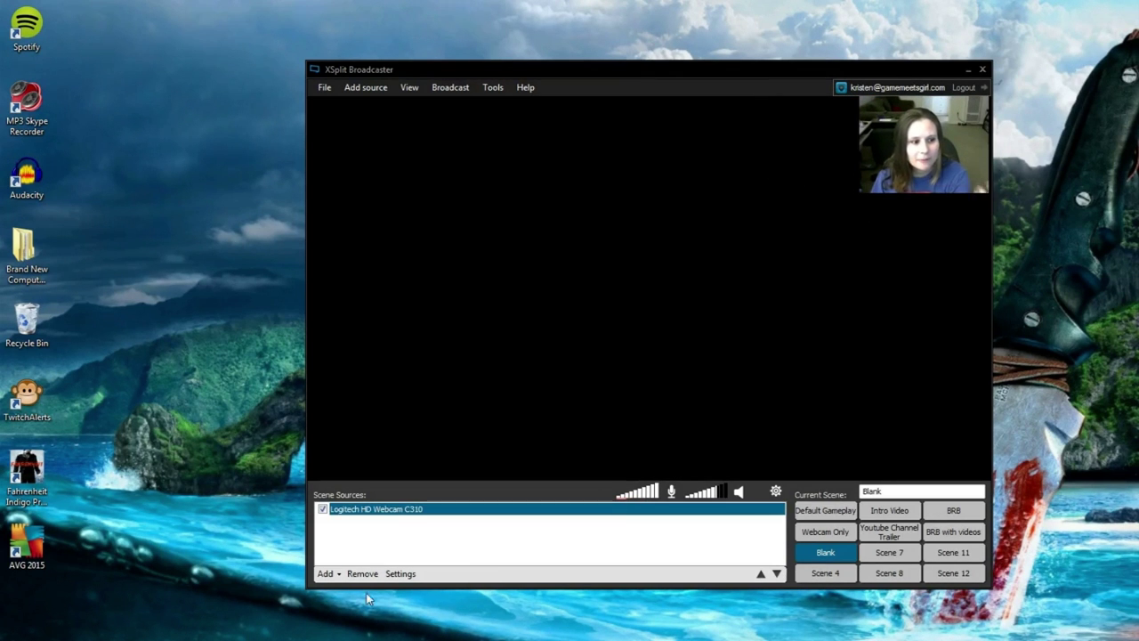
Add the "cam image" file from the Twitch Icons folder as a media source
{"action": "left_click", "coordinate": [337, 577]}
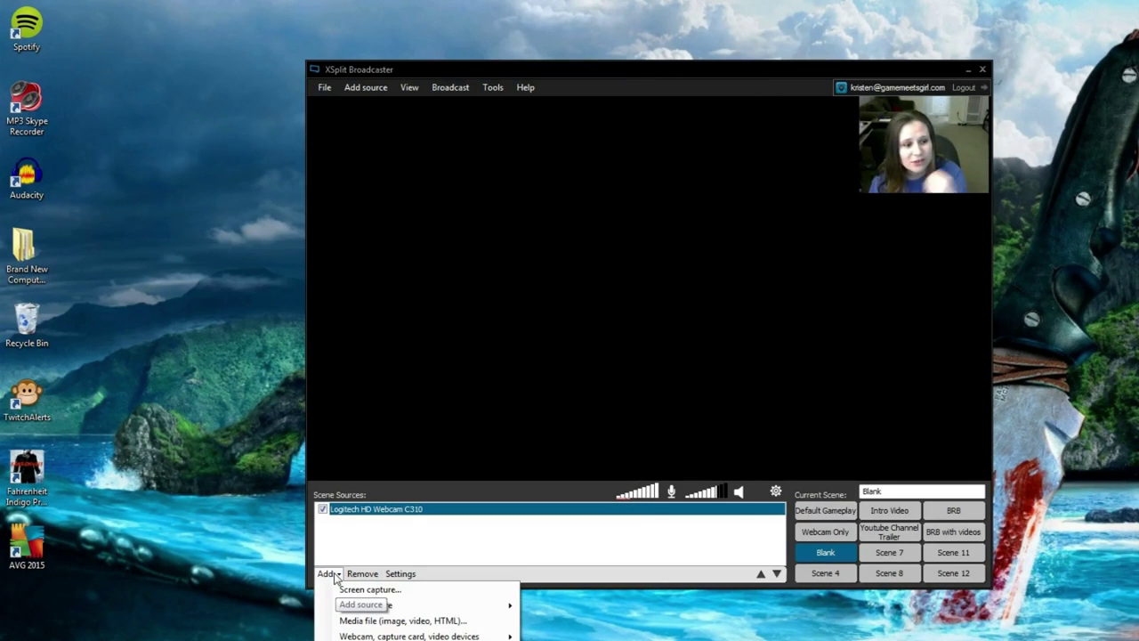
{"action": "left_click", "coordinate": [339, 576]}
{"action": "left_click", "coordinate": [339, 576]}
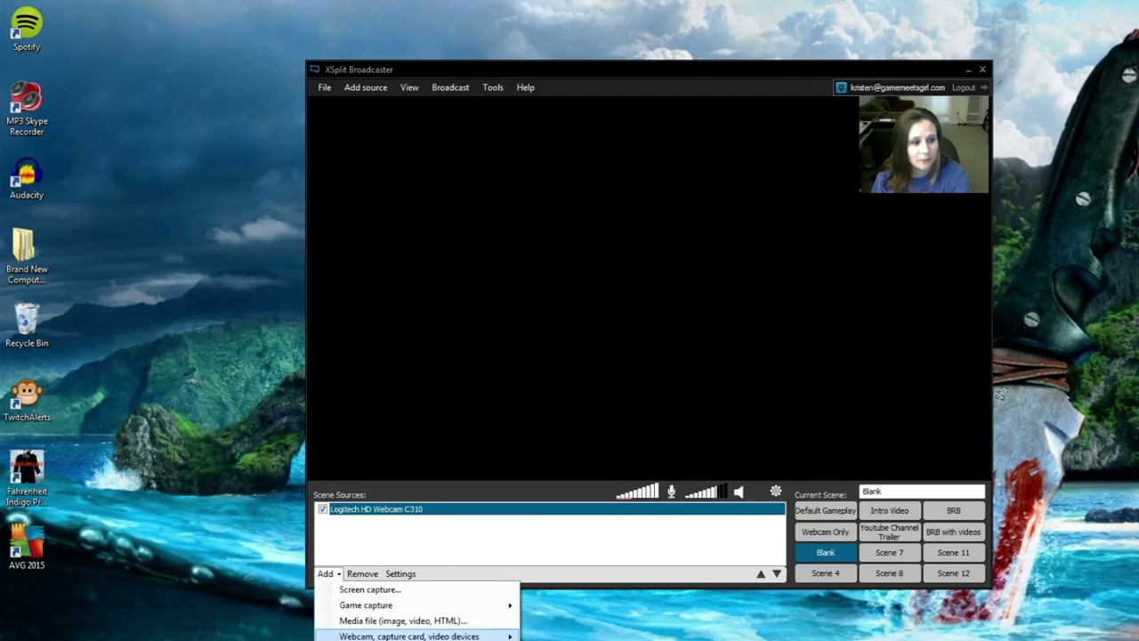
{"action": "left_click", "coordinate": [403, 620]}
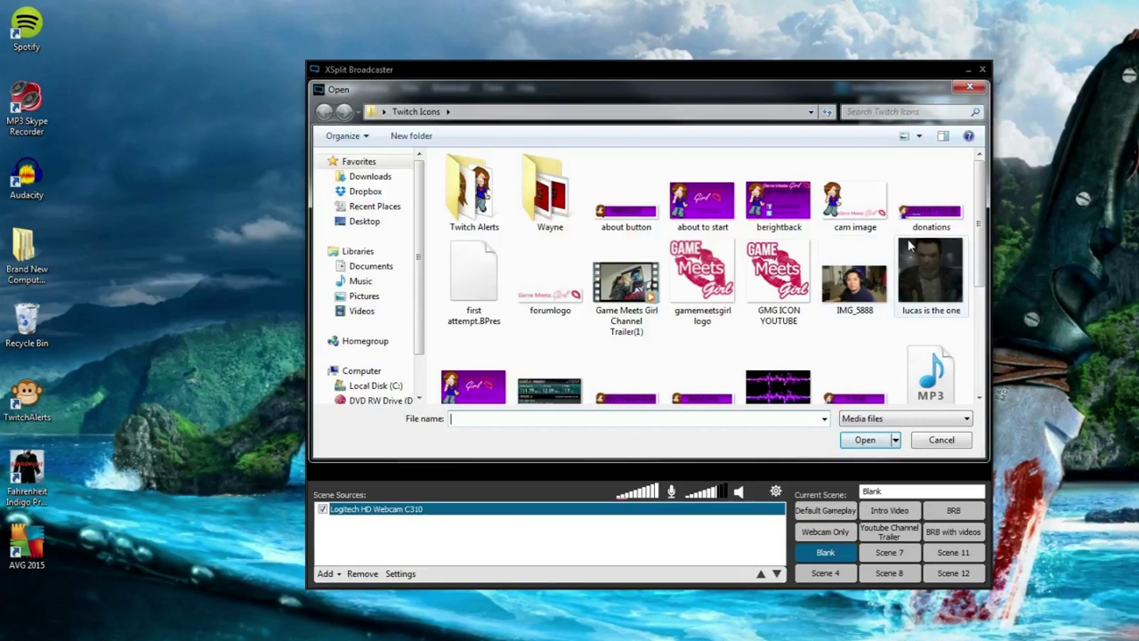
{"action": "mouse_move", "coordinate": [975, 260]}
{"action": "left_mouse_down"}
{"action": "mouse_move", "coordinate": [951, 365]}
{"action": "mouse_move", "coordinate": [966, 258]}
{"action": "left_mouse_up"}
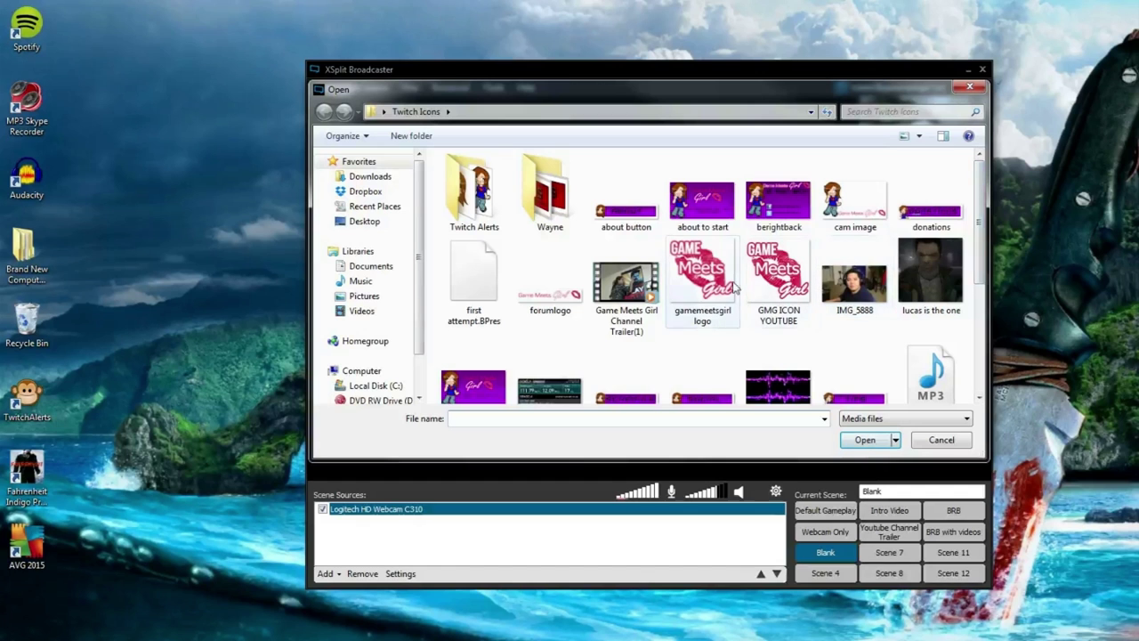
{"action": "left_click", "coordinate": [853, 218]}
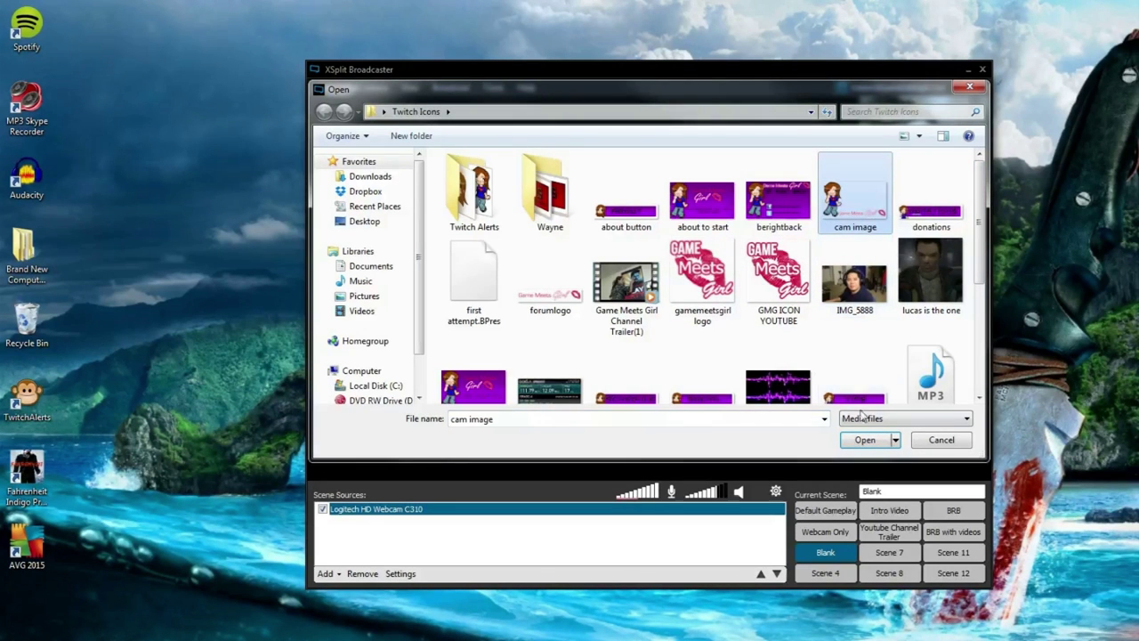
{"action": "left_click", "coordinate": [863, 439]}
Move the cam image over the webcam in the scene's upper-right corner and resize it to frame the webcam
{"action": "left_click_drag", "start_coordinate": [811, 400], "coordinate": [848, 153]}
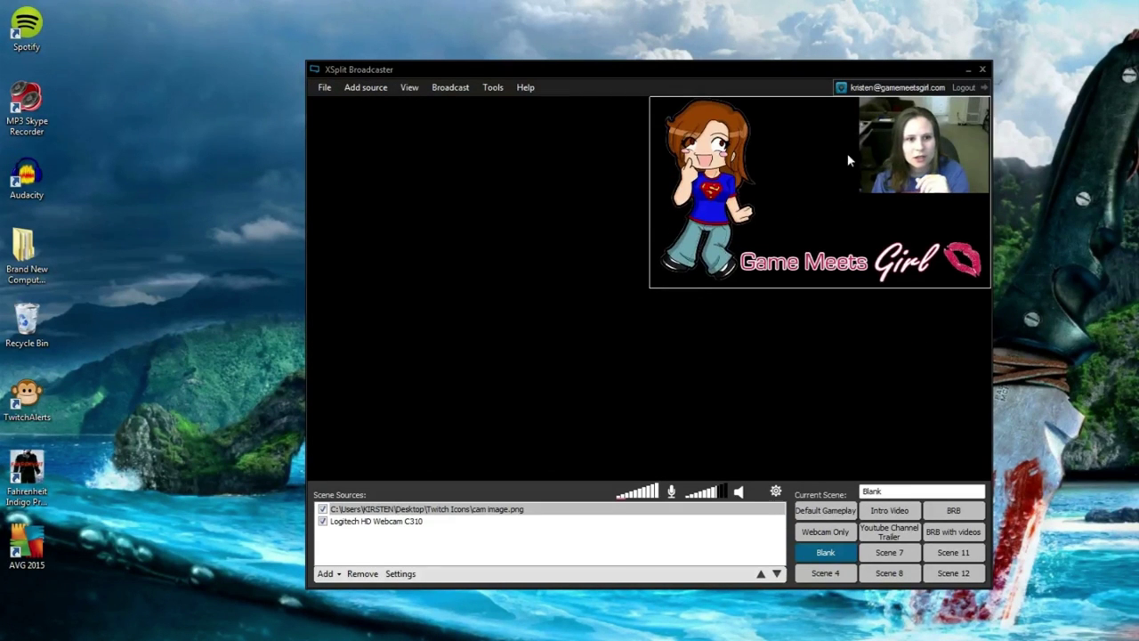
{"action": "left_click_drag", "start_coordinate": [655, 284], "coordinate": [816, 199]}
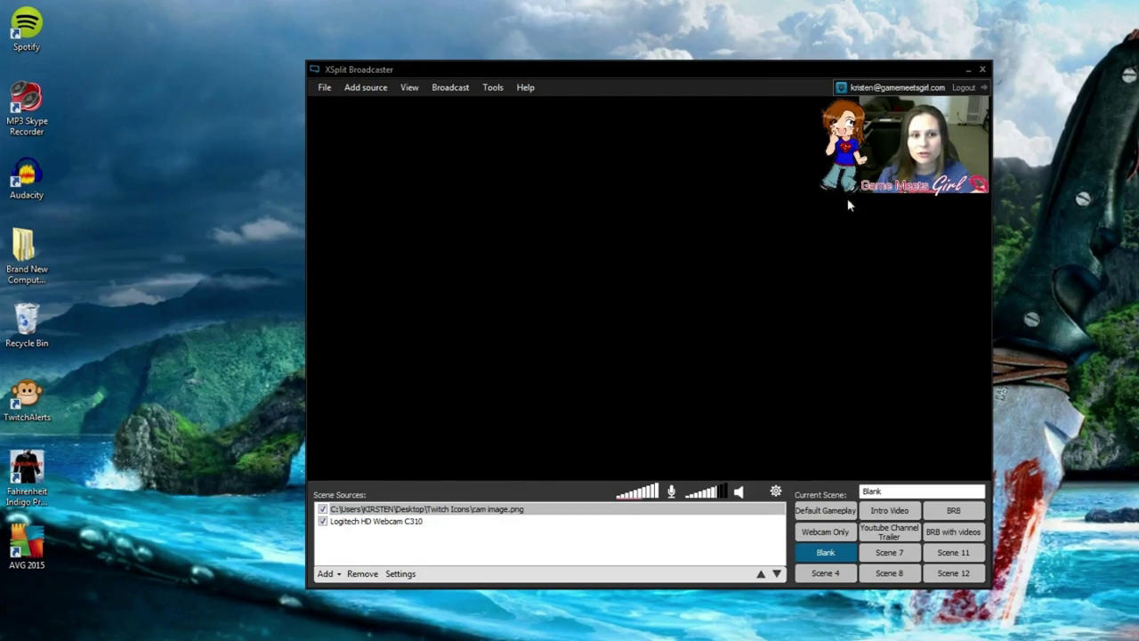
{"action": "left_click_drag", "start_coordinate": [819, 194], "coordinate": [802, 206]}
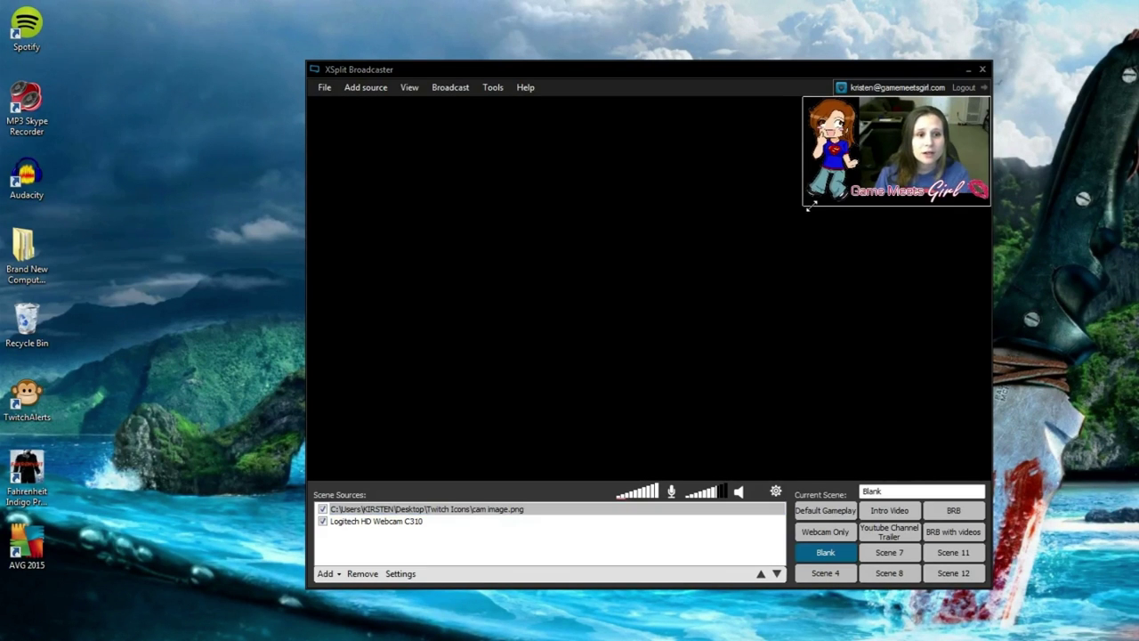
{"action": "left_click_drag", "start_coordinate": [809, 207], "coordinate": [836, 210]}
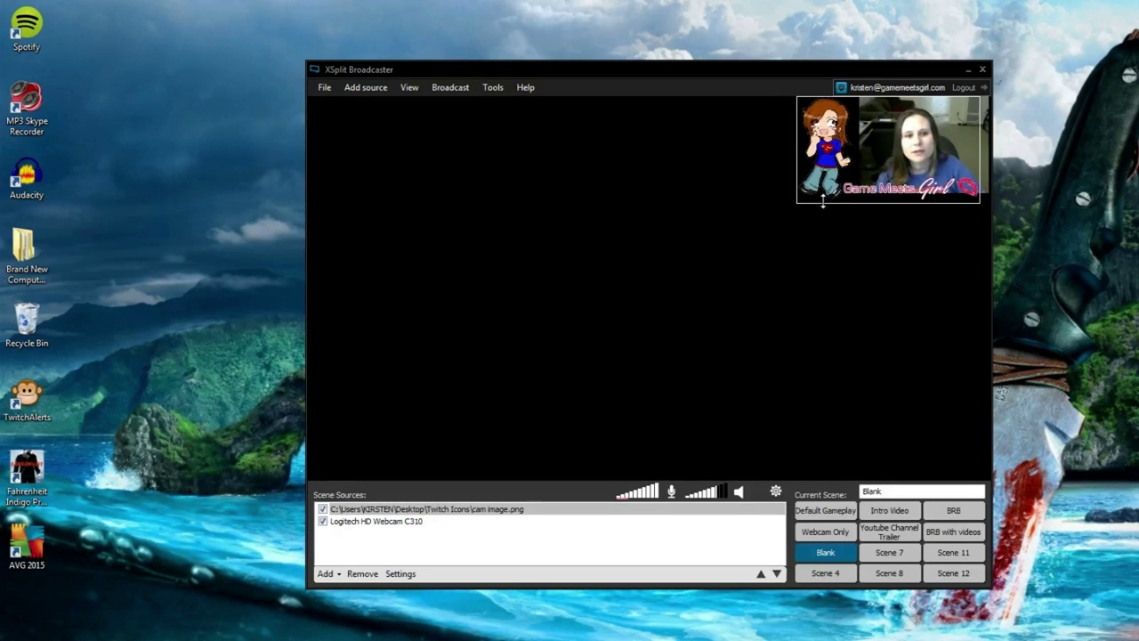
{"action": "left_click_drag", "start_coordinate": [810, 208], "coordinate": [819, 203]}
{"action": "left_click", "coordinate": [419, 509]}
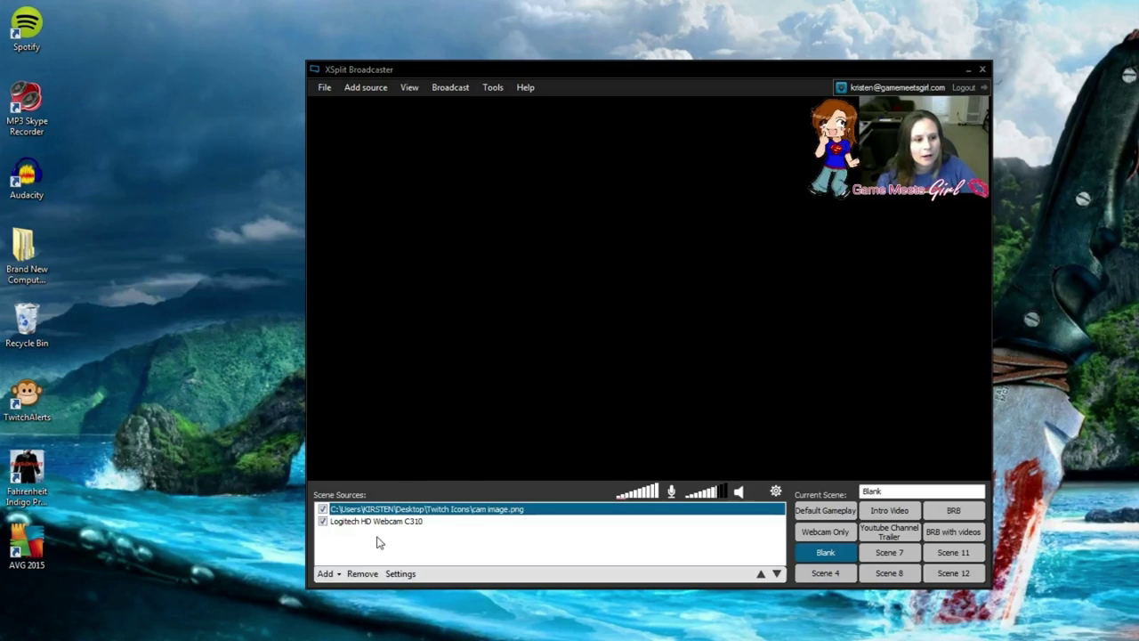
Start adding another media file source and select soundswavesbg in the Twitch Icons folder
{"action": "left_click", "coordinate": [331, 576]}
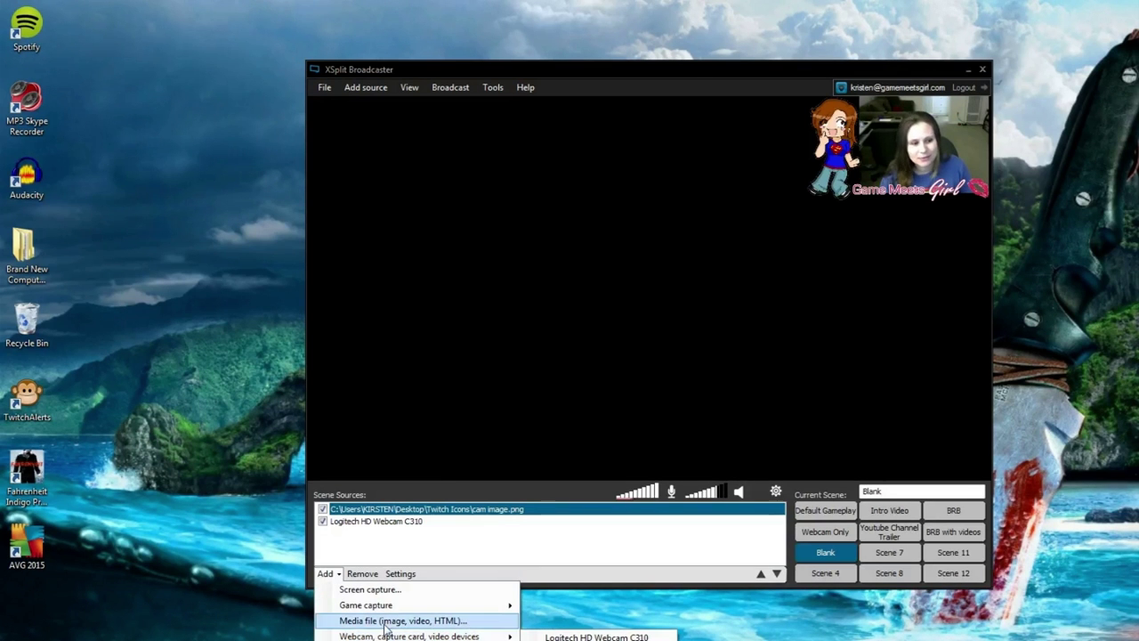
{"action": "left_click", "coordinate": [387, 621]}
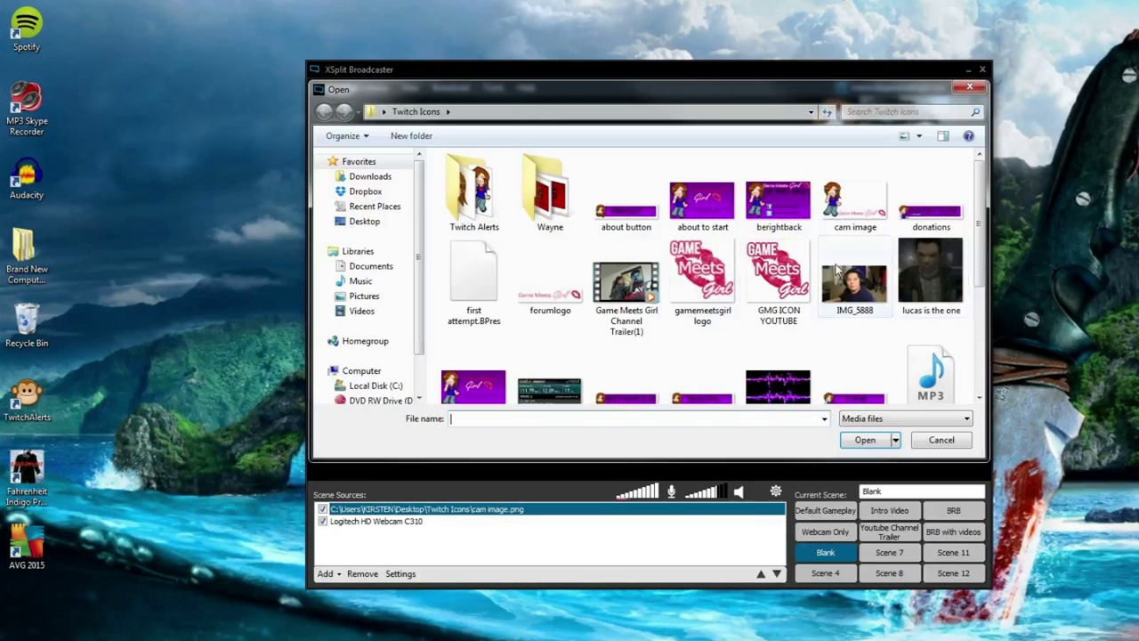
{"action": "scroll", "coordinate": [952, 276], "scroll_direction": "down", "scroll_amount": 1}
{"action": "left_click", "coordinate": [799, 368]}
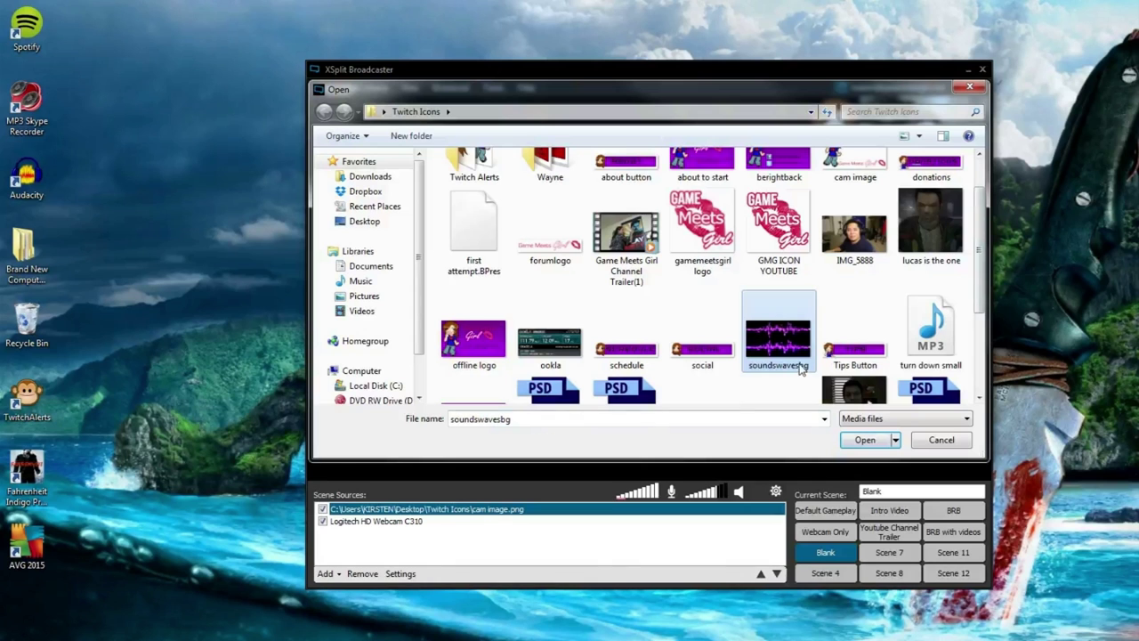
Check the pixel dimensions of the soundswavesbg image in its file properties, and close the properties
{"action": "right_click", "coordinate": [792, 342]}
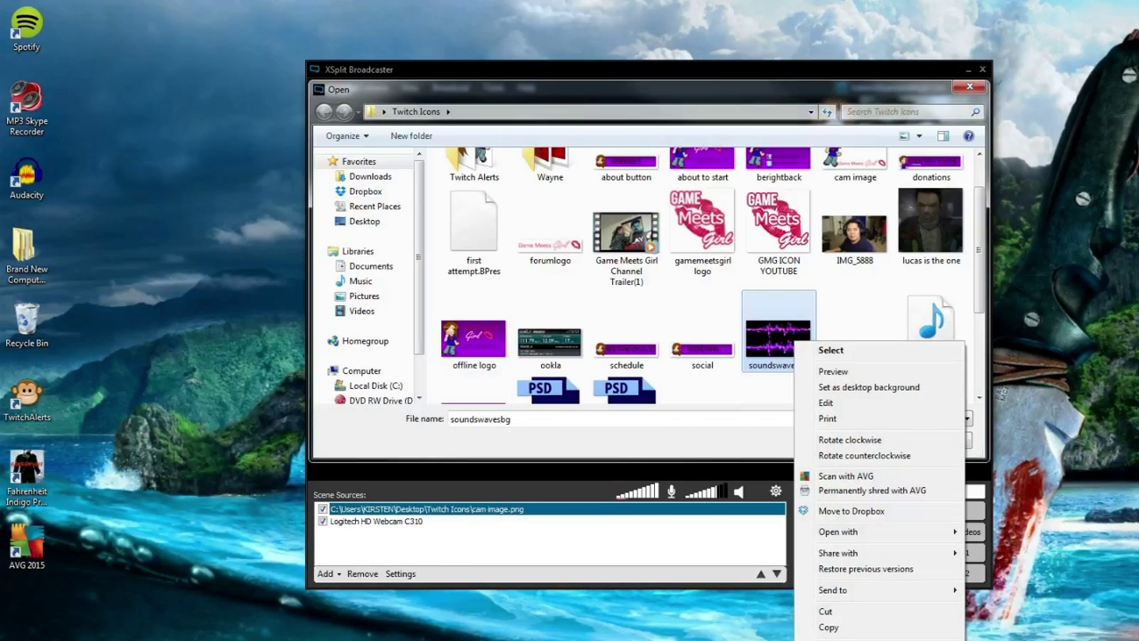
{"action": "left_click", "coordinate": [804, 632]}
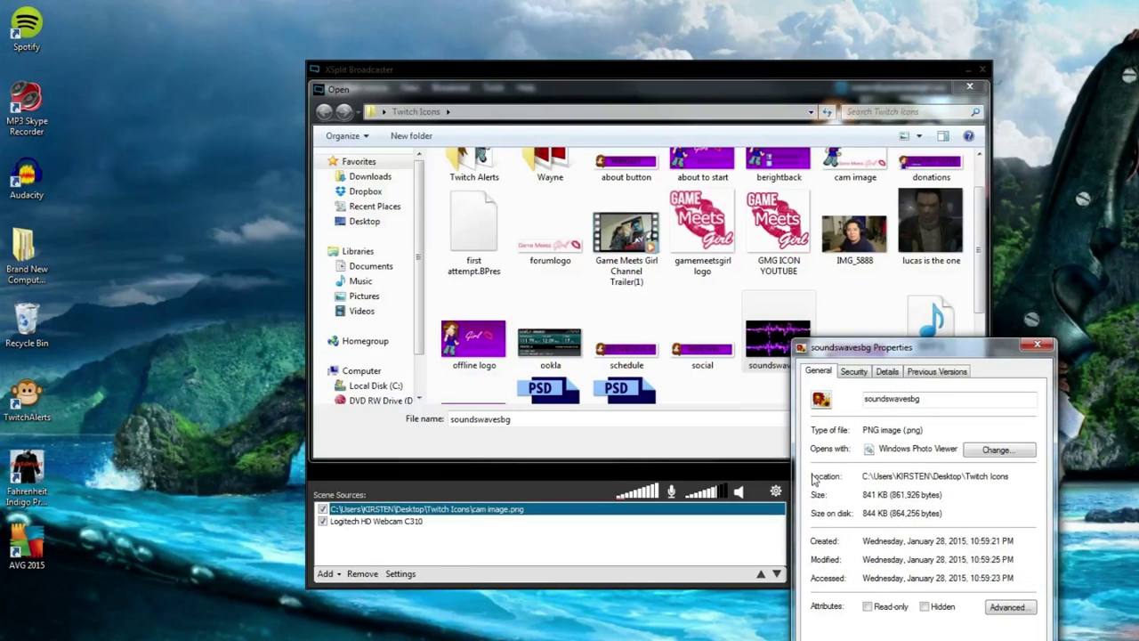
{"action": "left_click", "coordinate": [860, 374]}
{"action": "left_click", "coordinate": [891, 372]}
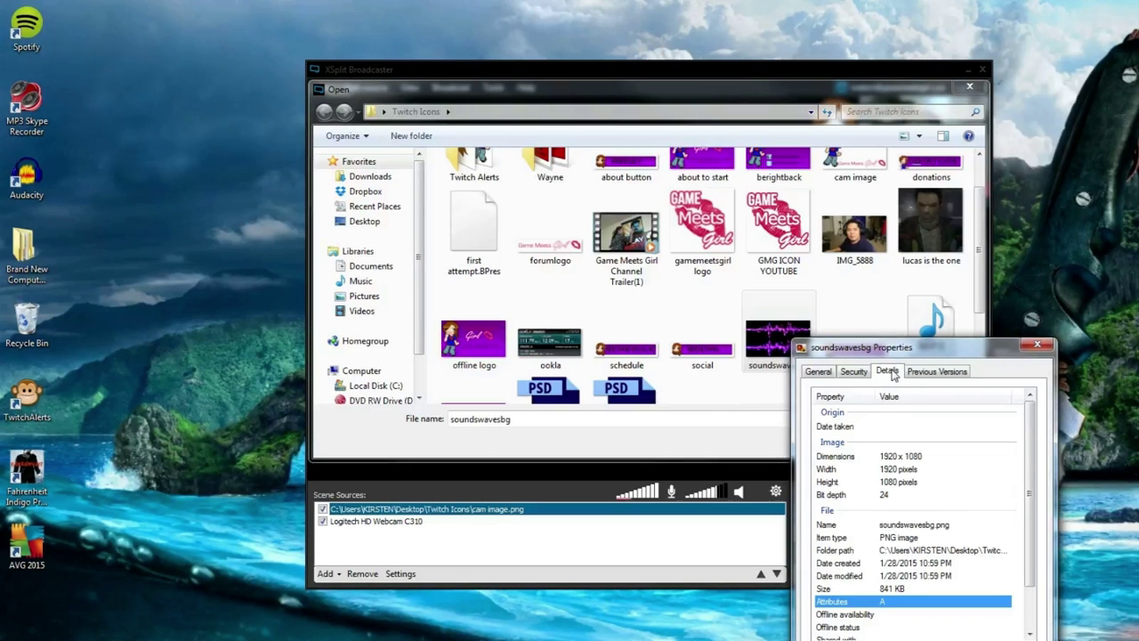
{"action": "key", "text": "Escape"}
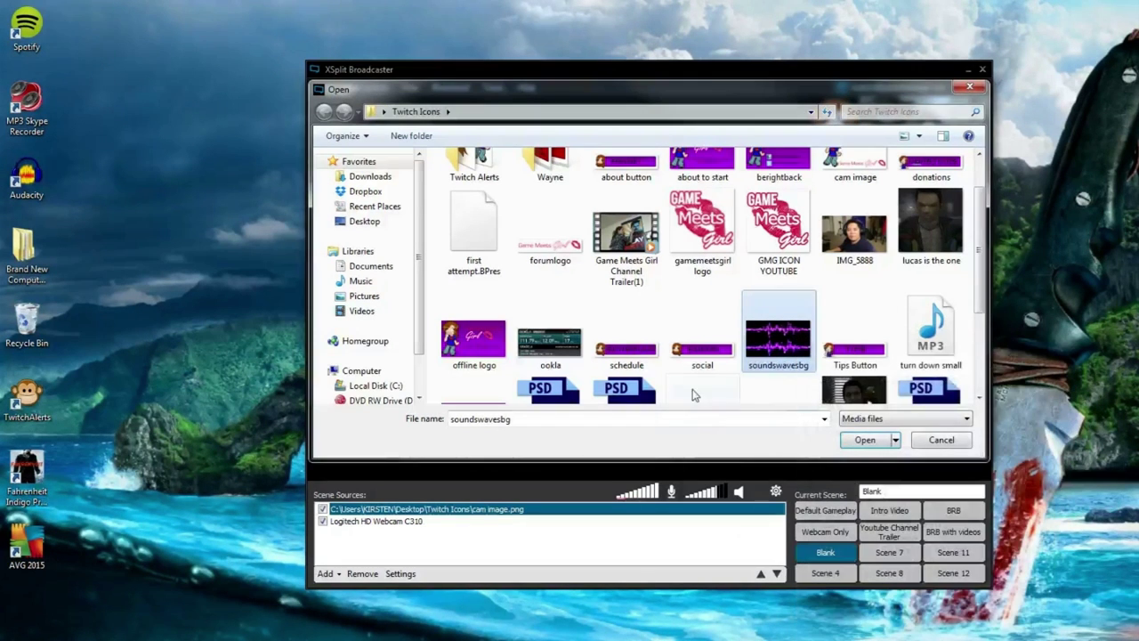
Add soundswavesbg as a background filling the whole scene, ordered beneath the cam image and webcam sources
{"action": "left_click", "coordinate": [862, 439]}
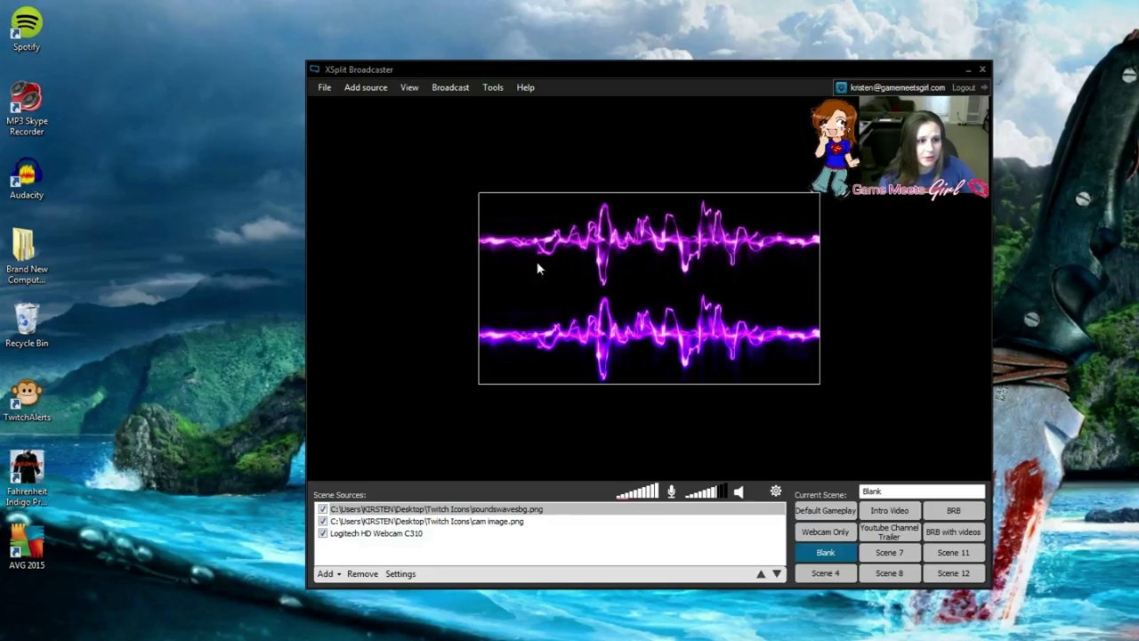
{"action": "left_click_drag", "start_coordinate": [486, 199], "coordinate": [314, 144]}
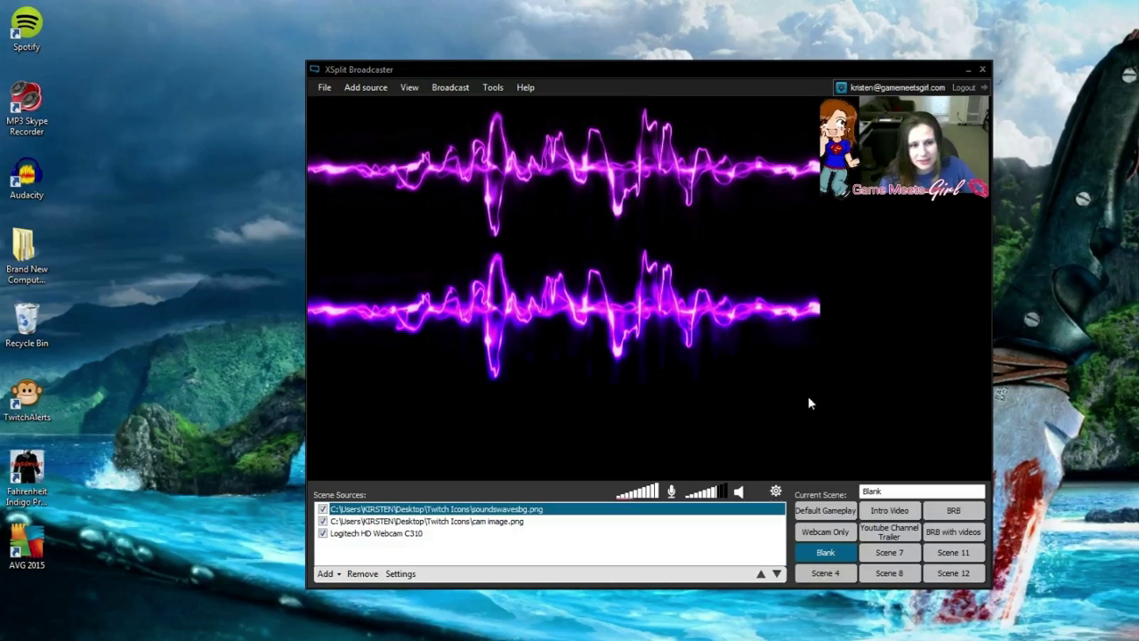
{"action": "left_click_drag", "start_coordinate": [813, 378], "coordinate": [1047, 530]}
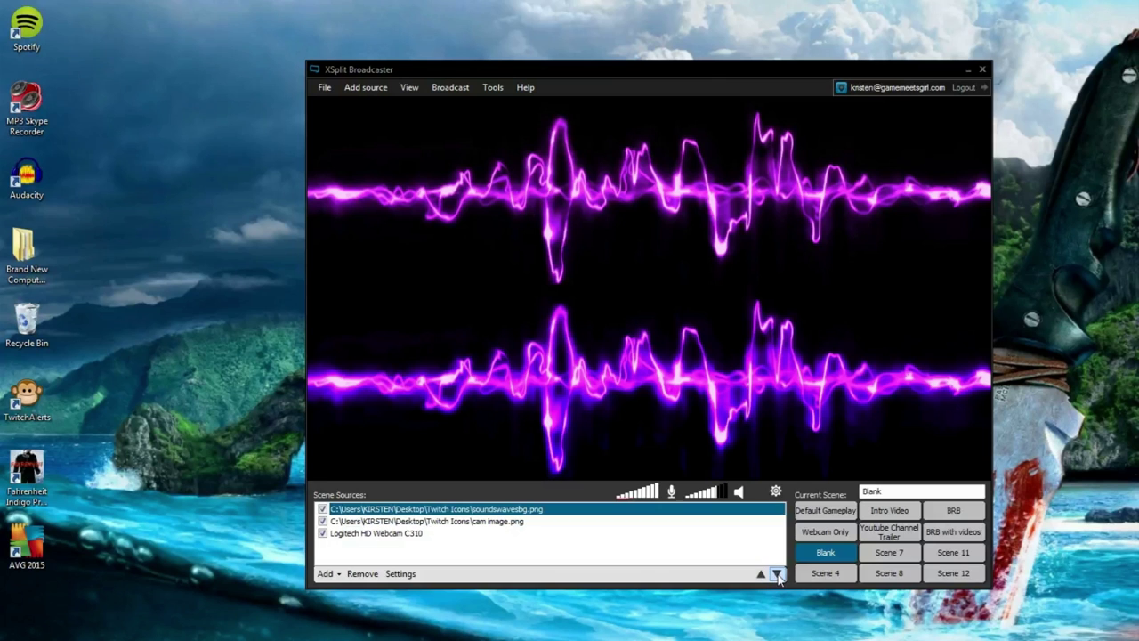
{"action": "left_click", "coordinate": [778, 575]}
{"action": "left_click", "coordinate": [778, 575]}
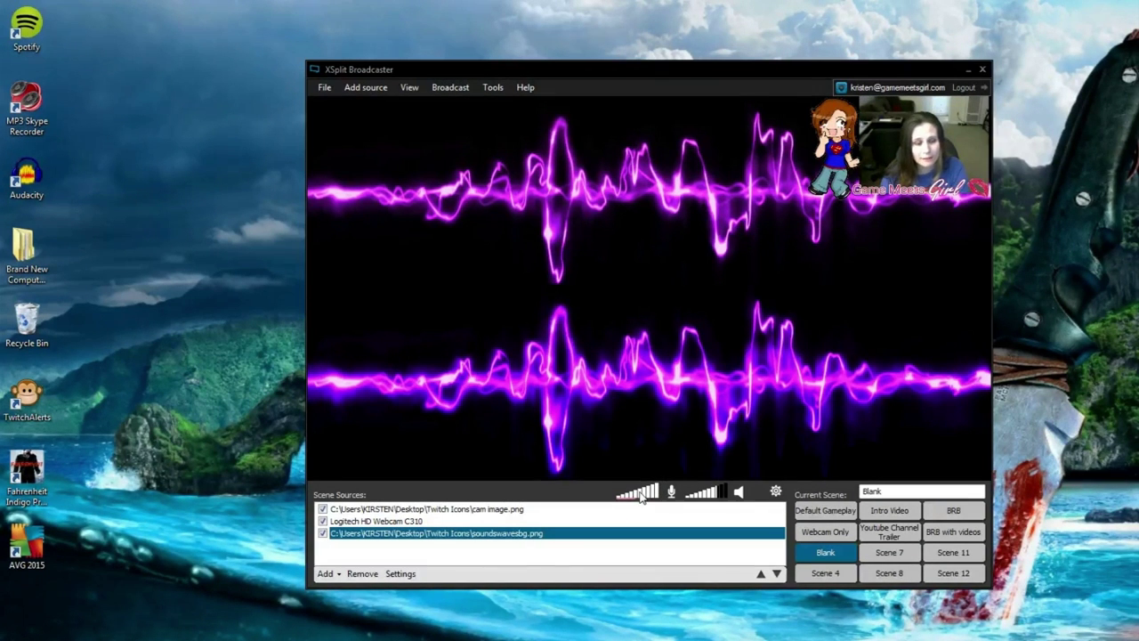
{"action": "left_click", "coordinate": [327, 574]}
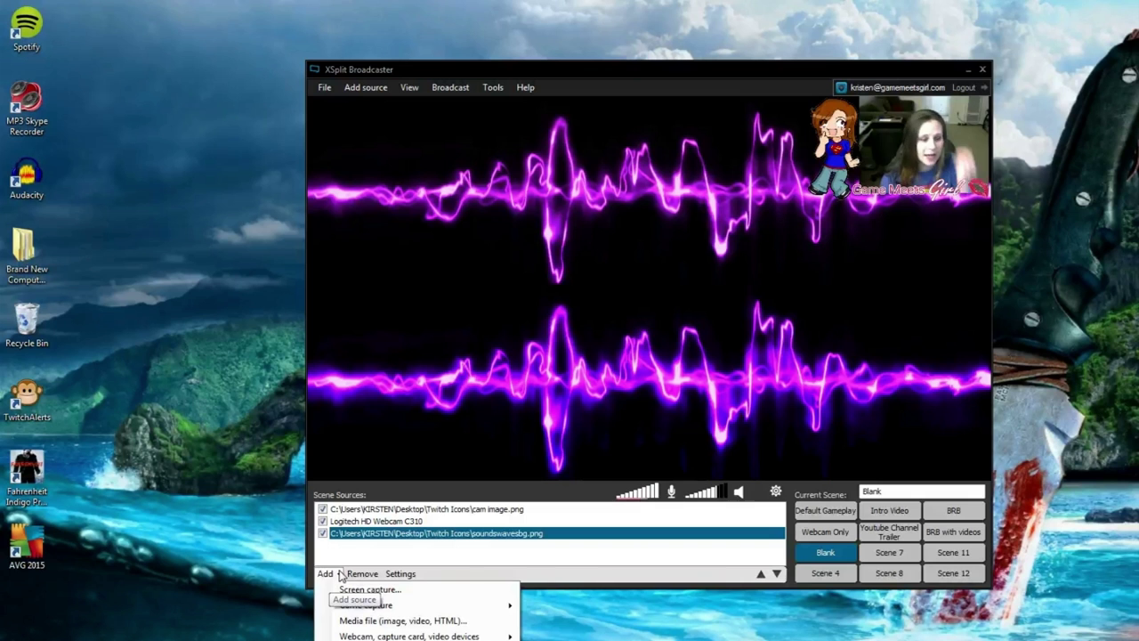
{"action": "left_click", "coordinate": [339, 572]}
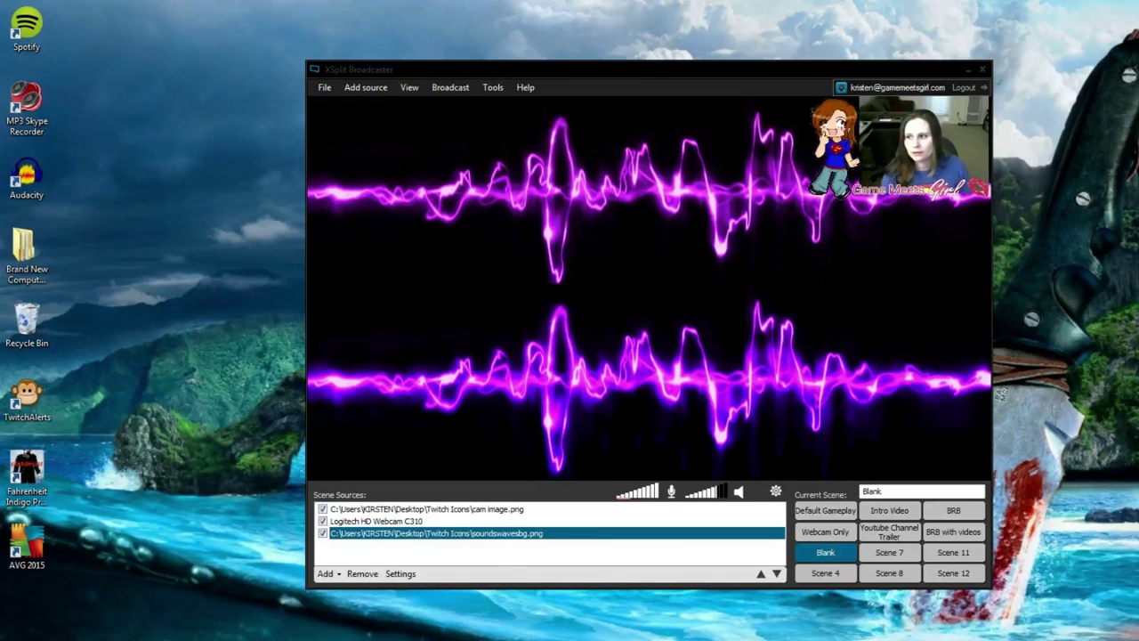
Bring the Firefox window with the Twitch channel page onto this screen, positioned over the left part of XSplit
{"action": "left_click_drag", "start_coordinate": [1138, 56], "coordinate": [363, 94]}
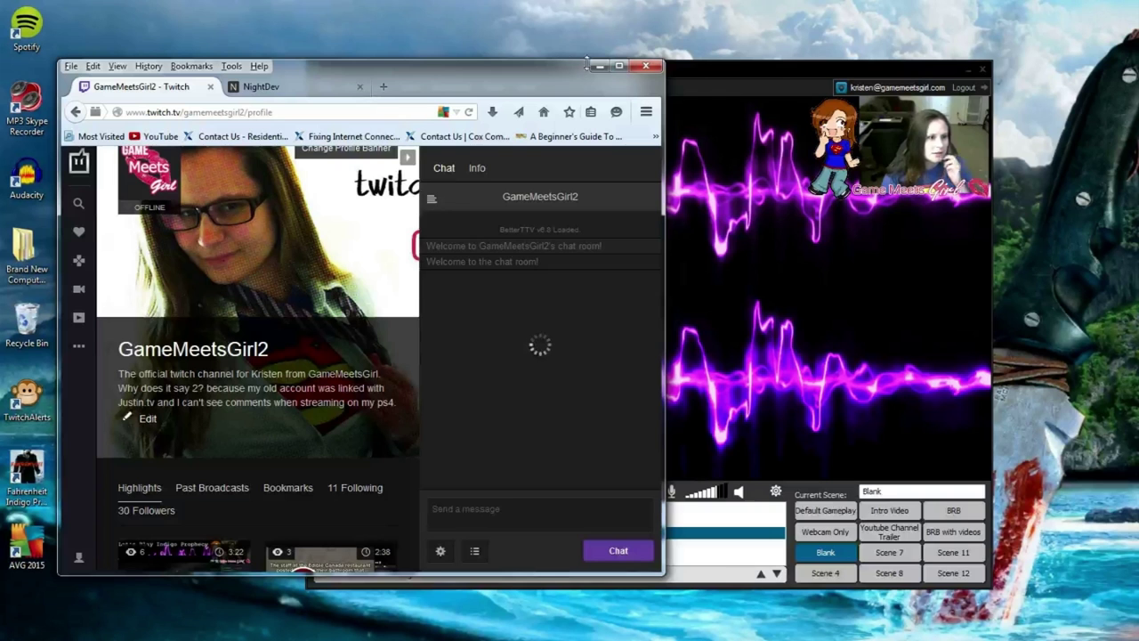
{"action": "left_click_drag", "start_coordinate": [494, 76], "coordinate": [466, 68]}
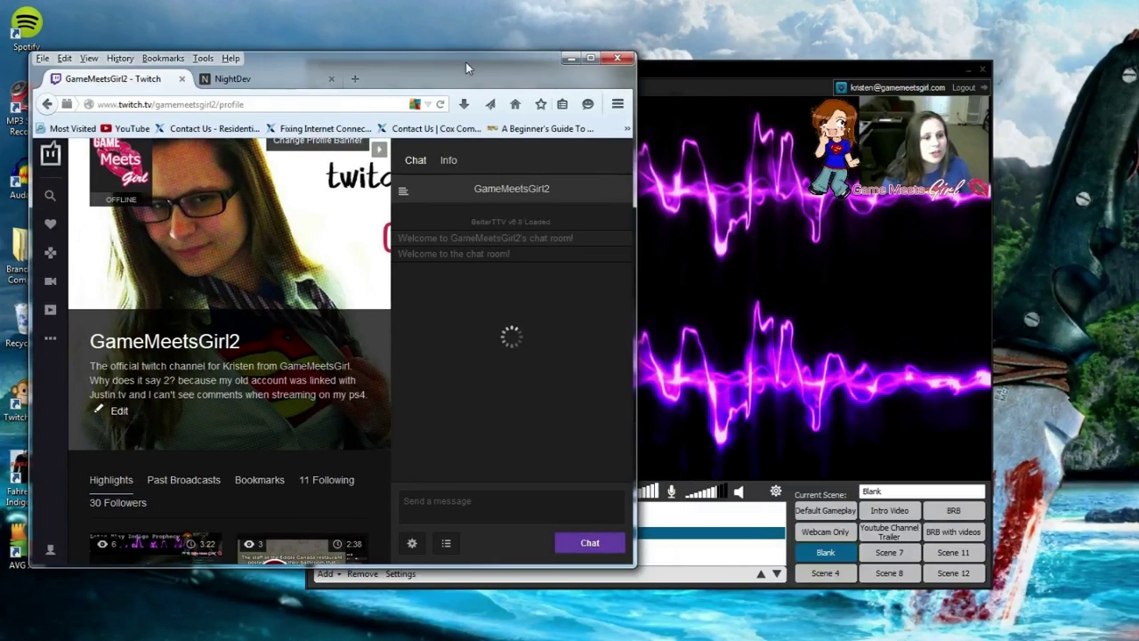
Pop out the Twitch channel's chat into its own window and place it beside the channel page, over XSplit
{"action": "left_click", "coordinate": [409, 545]}
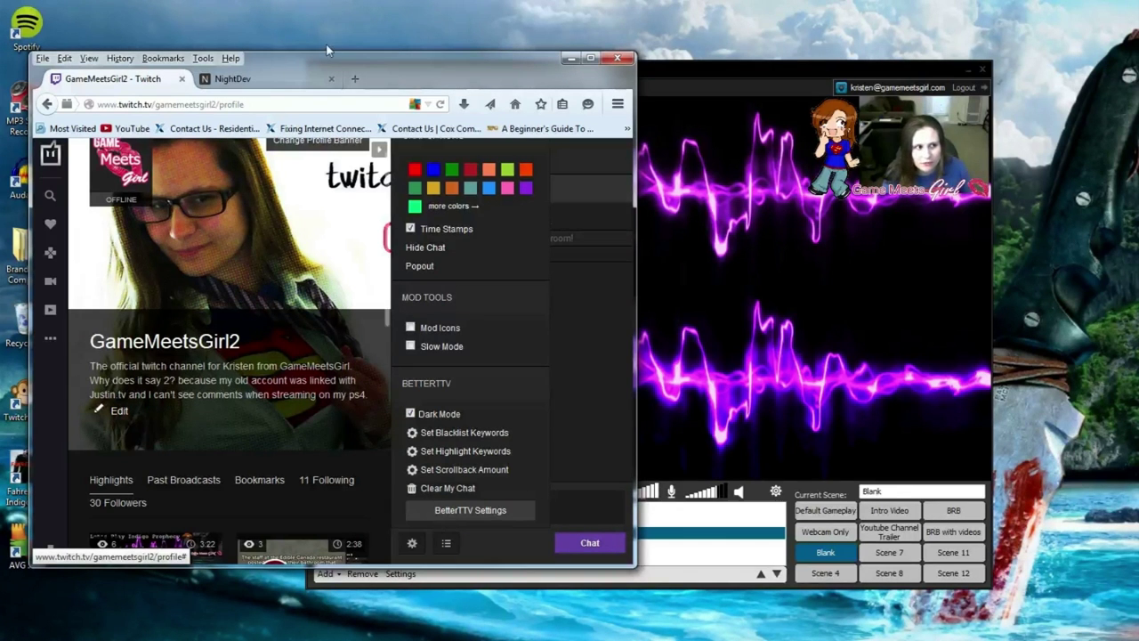
{"action": "left_click", "coordinate": [259, 80]}
{"action": "left_click", "coordinate": [160, 79]}
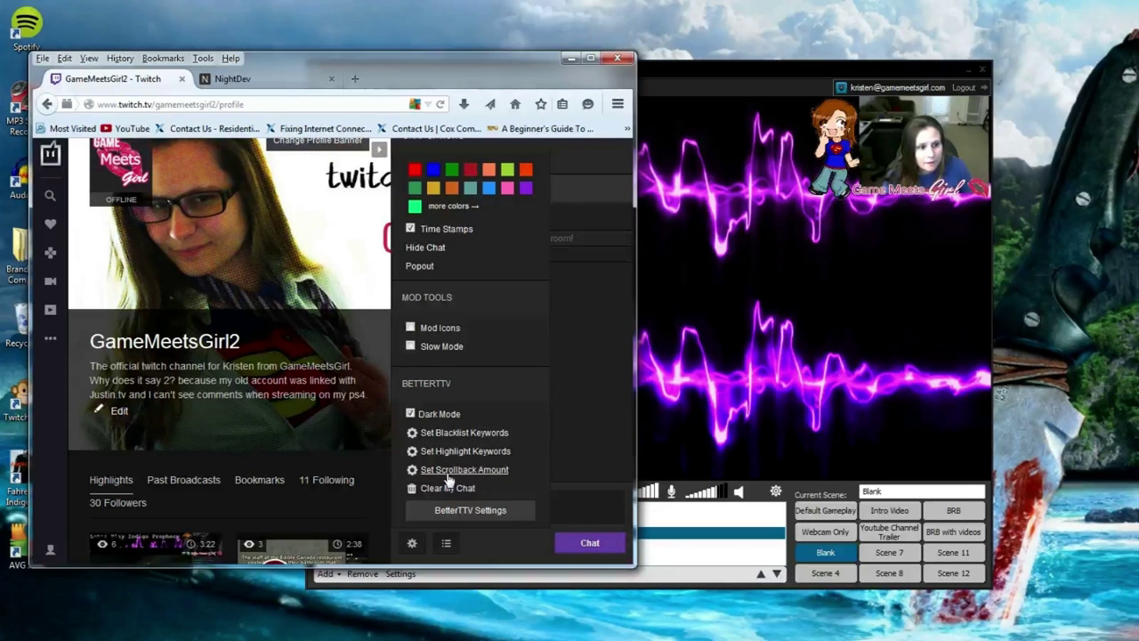
{"action": "left_click", "coordinate": [420, 266]}
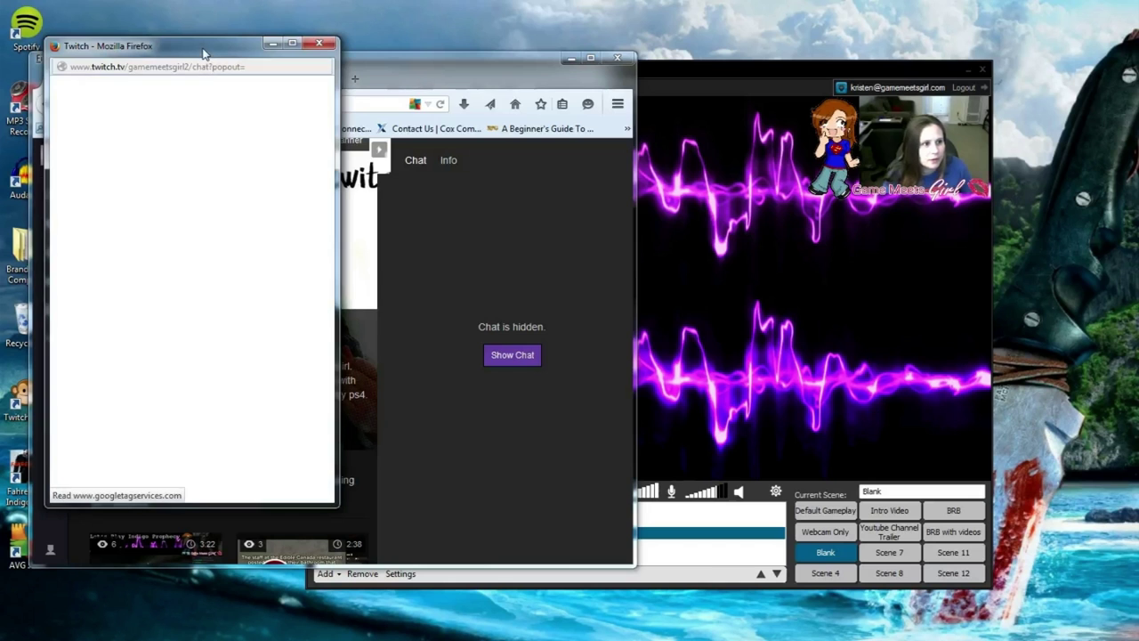
{"action": "left_click_drag", "start_coordinate": [210, 50], "coordinate": [888, 73]}
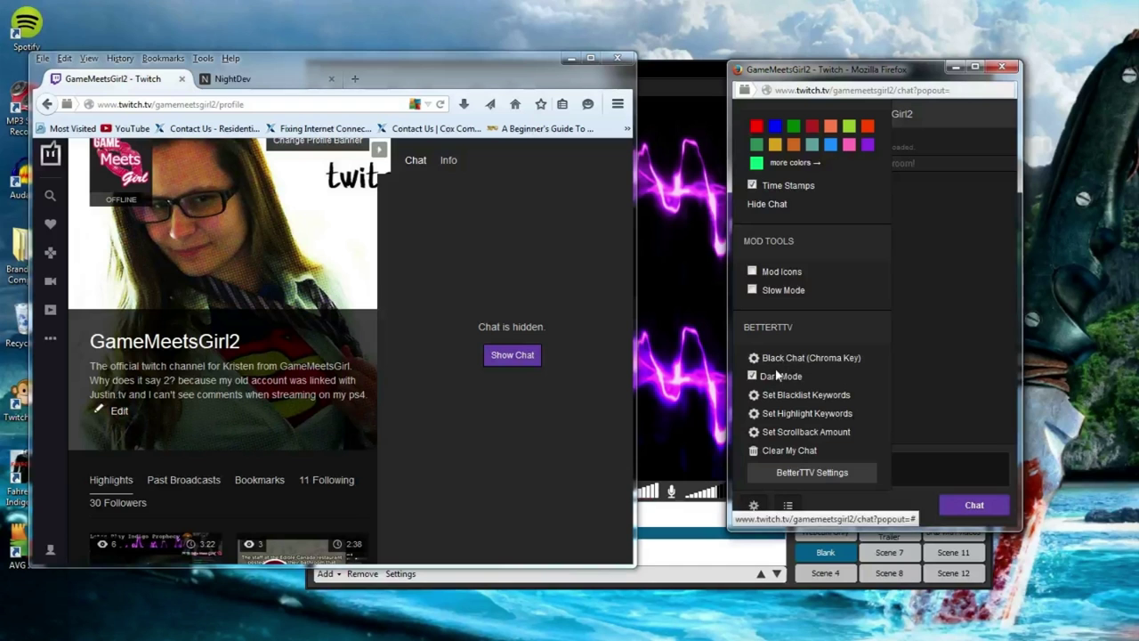
Switch the popped-out chat to Black Chat (Chroma Key) and post the message "test" in it
{"action": "left_click", "coordinate": [803, 360]}
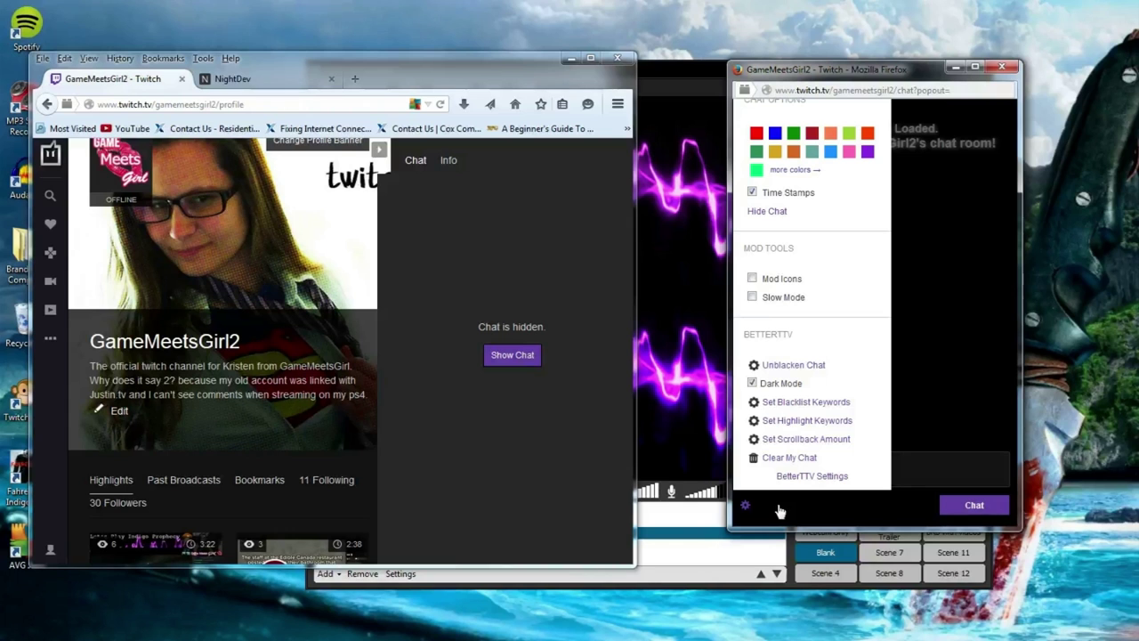
{"action": "left_click", "coordinate": [748, 505]}
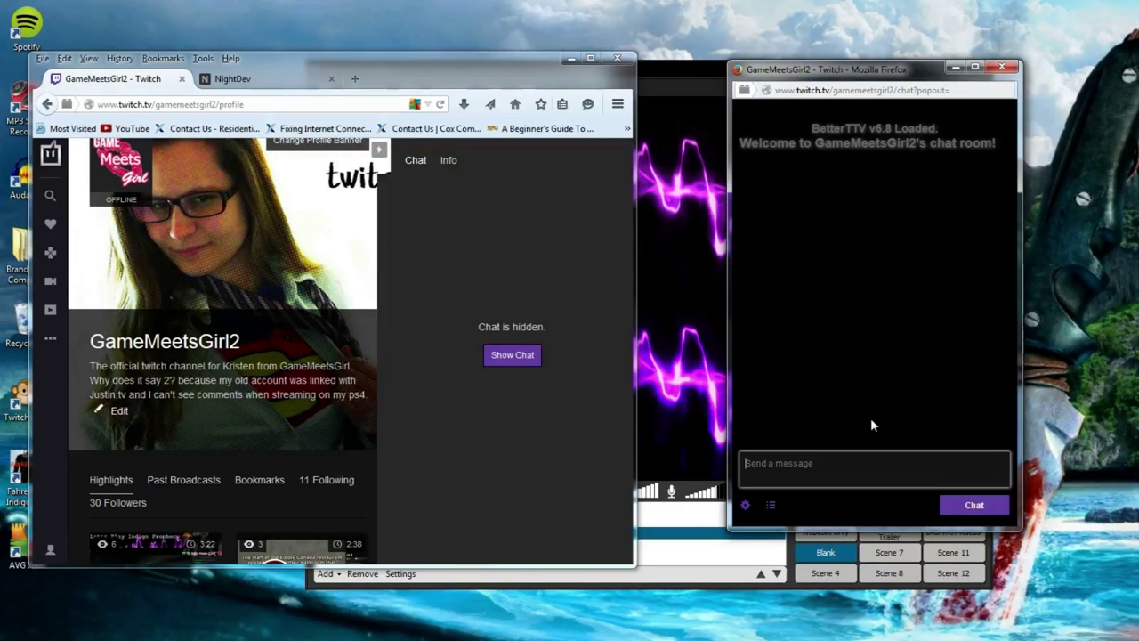
{"action": "type", "text": "test"}
{"action": "key", "text": "BackSpace"}
{"action": "key", "text": "BackSpace"}
{"action": "type", "text": "st"}
{"action": "key", "text": "Return"}
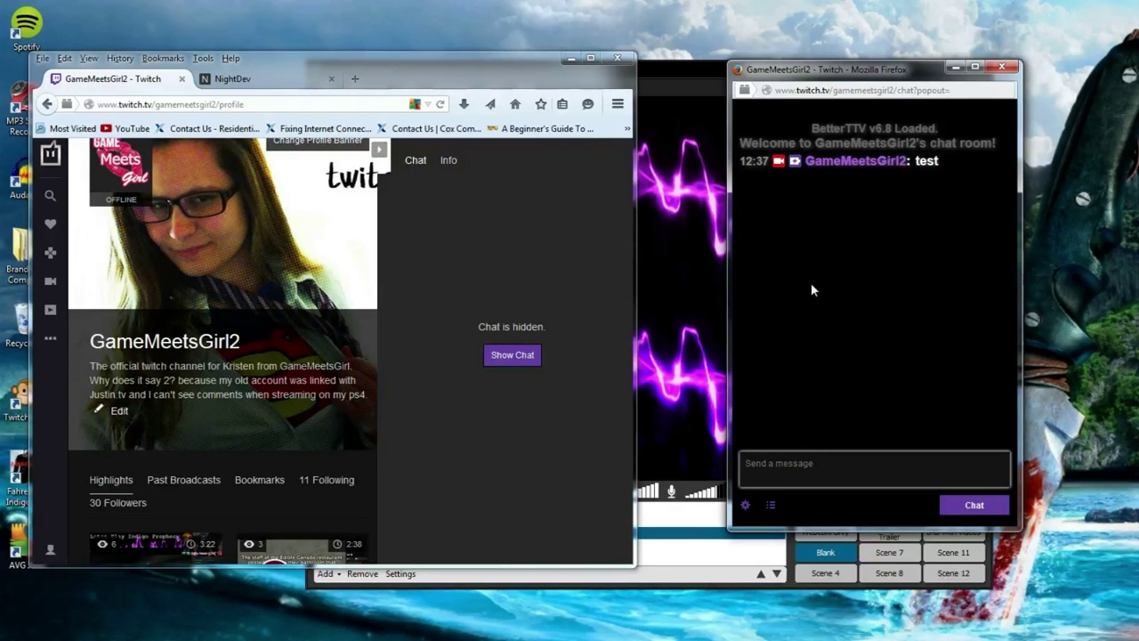
Clear both browser windows off XSplit, keeping the chat window visible beside it, and add the chat as a screen capture source
{"action": "left_click_drag", "start_coordinate": [841, 69], "coordinate": [1103, 96]}
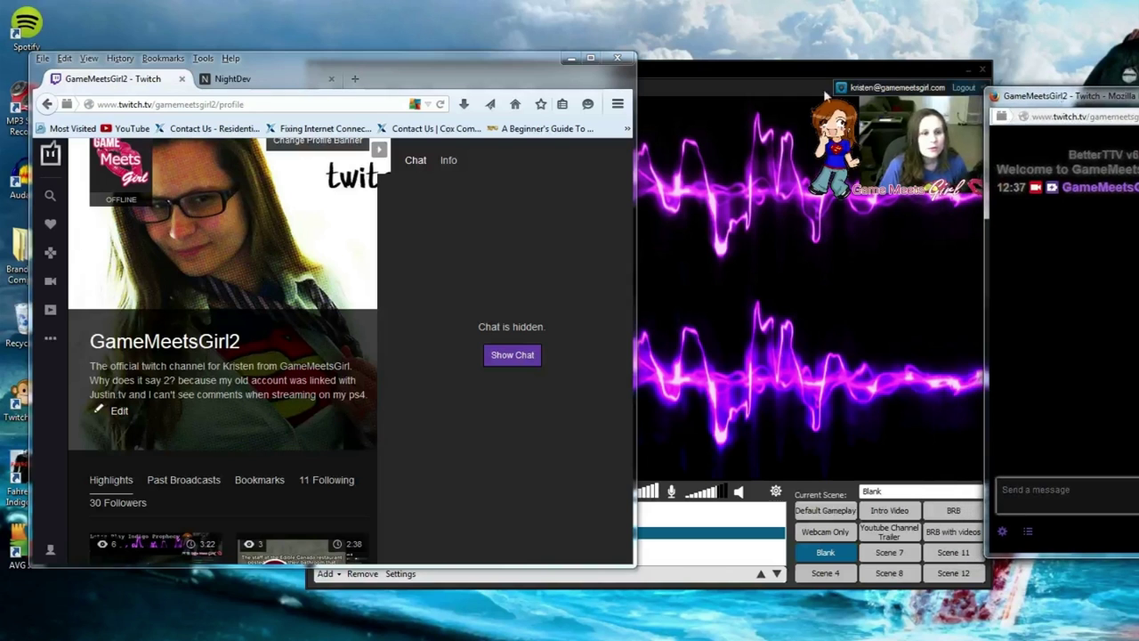
{"action": "left_click", "coordinate": [571, 58]}
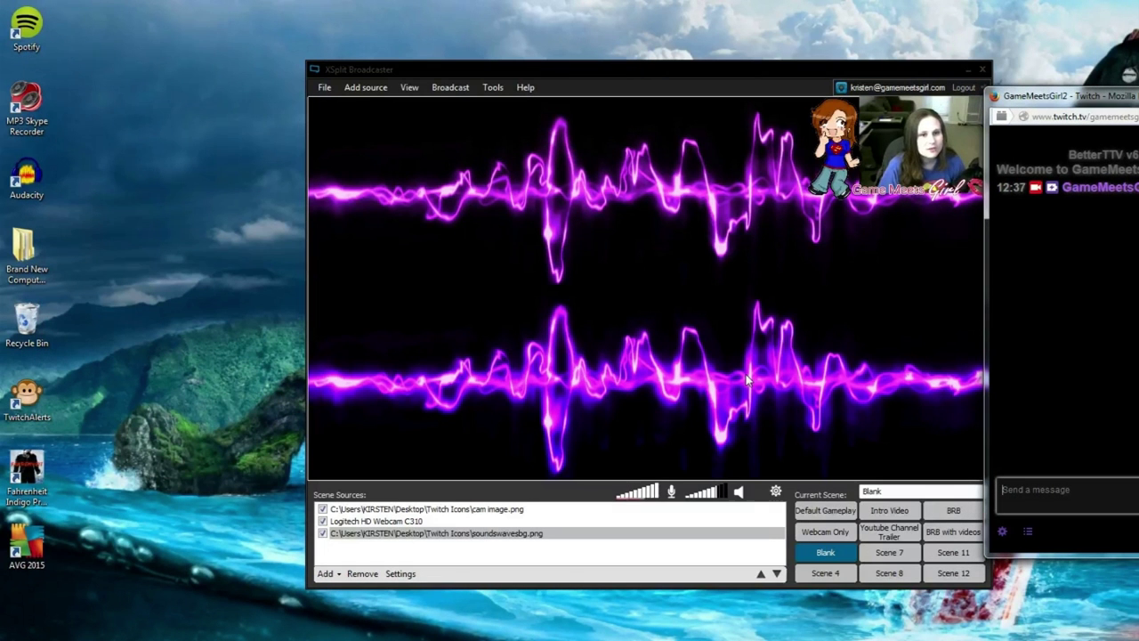
{"action": "left_click", "coordinate": [714, 535]}
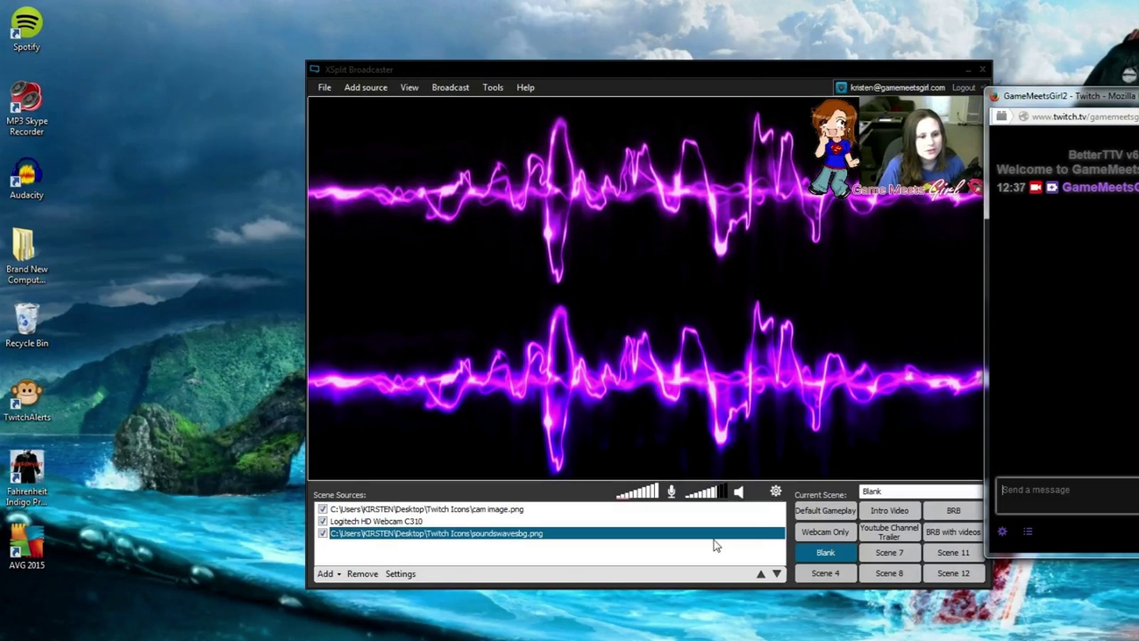
{"action": "left_click", "coordinate": [328, 579]}
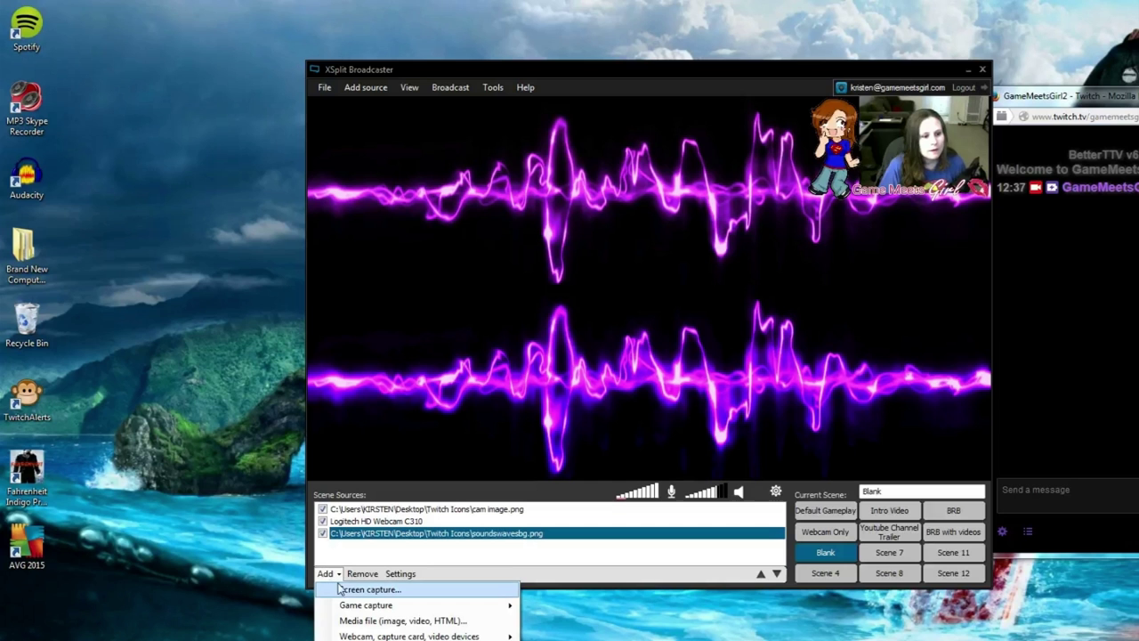
{"action": "left_click", "coordinate": [348, 594]}
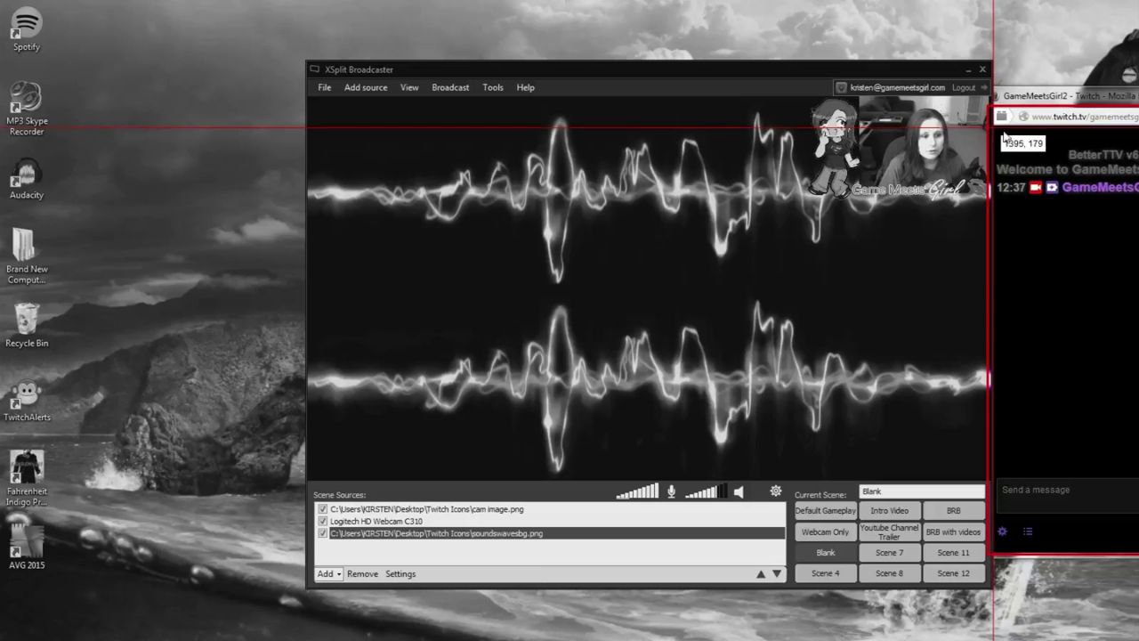
{"action": "left_click", "coordinate": [994, 140]}
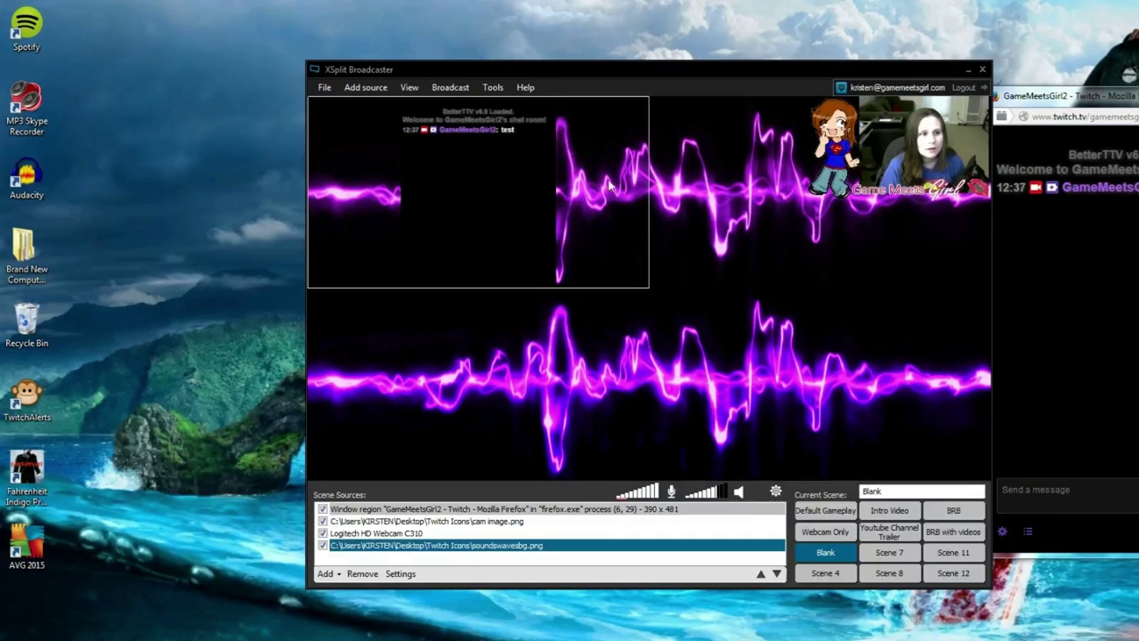
Place the chat capture directly beneath the webcam at the scene's right edge and narrow its frame to the chat width
{"action": "left_click_drag", "start_coordinate": [508, 193], "coordinate": [851, 327]}
{"action": "left_click", "coordinate": [668, 315]}
{"action": "left_click_drag", "start_coordinate": [656, 310], "coordinate": [889, 291]}
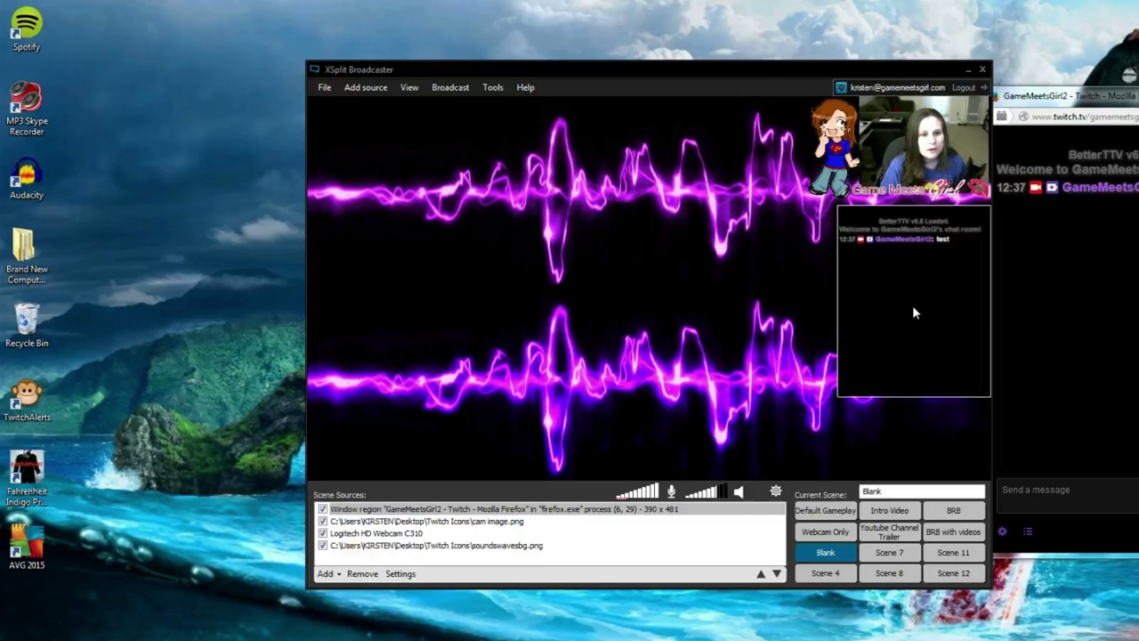
Apply a Color Key to the chat capture, picking its black background with the Eyedrop Tool so the scene shows through
{"action": "left_click", "coordinate": [534, 510]}
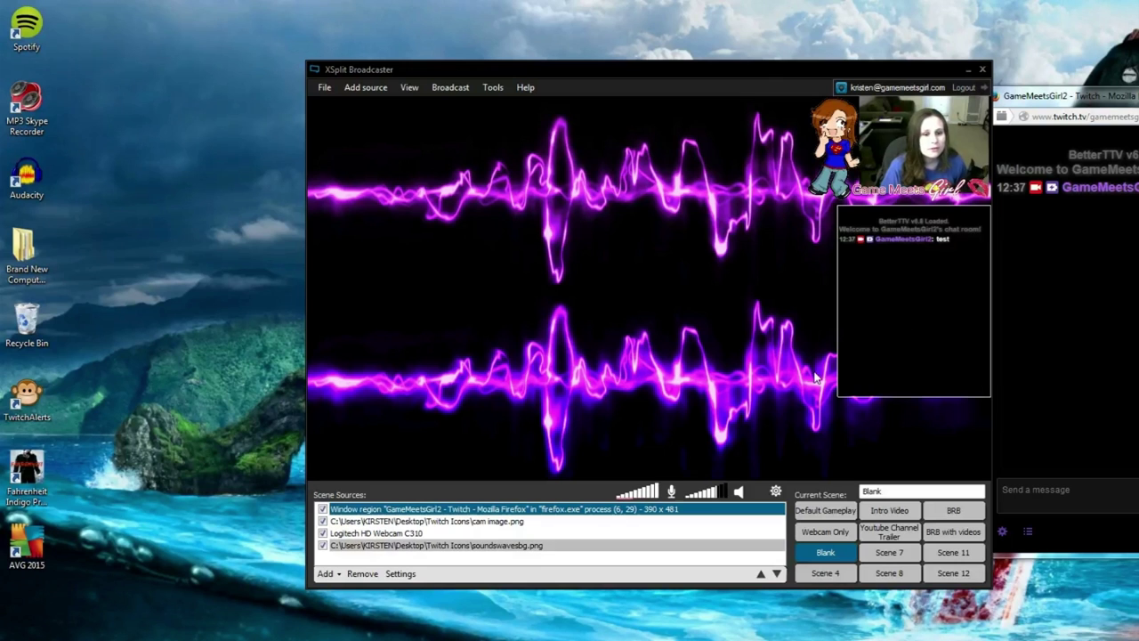
{"action": "right_click", "coordinate": [534, 511]}
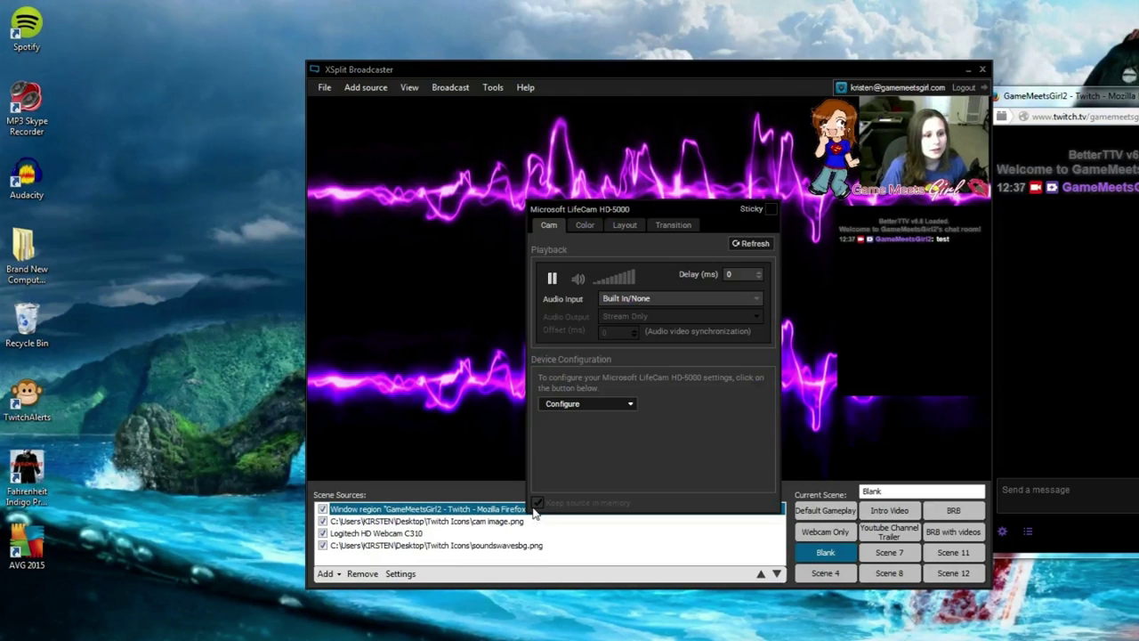
{"action": "left_click", "coordinate": [594, 226]}
{"action": "left_click", "coordinate": [489, 390]}
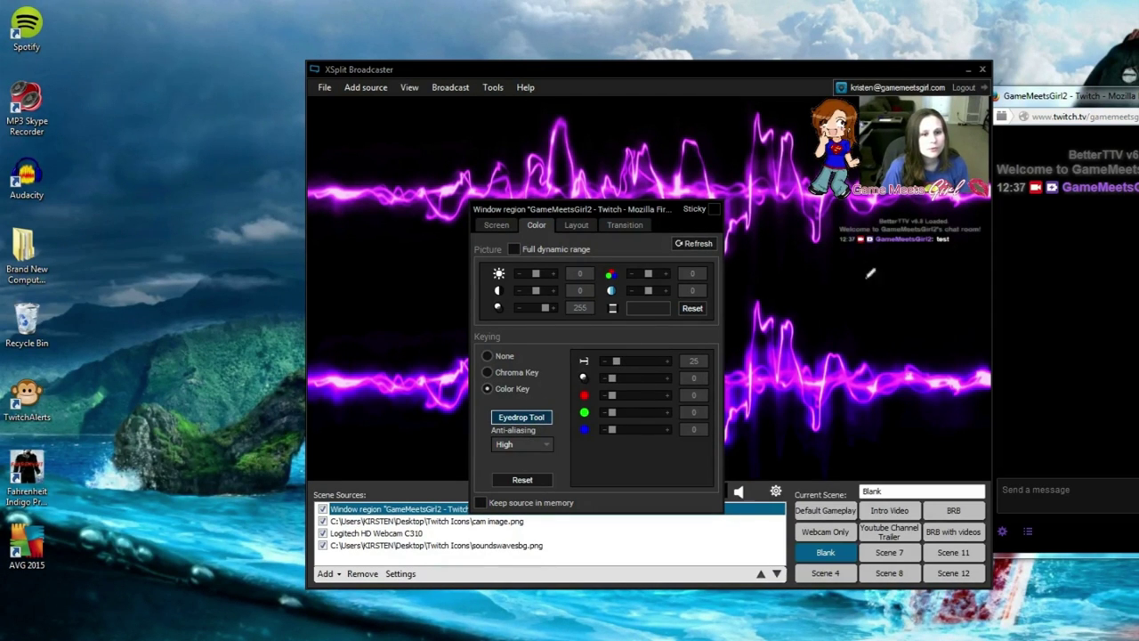
{"action": "left_click", "coordinate": [522, 417]}
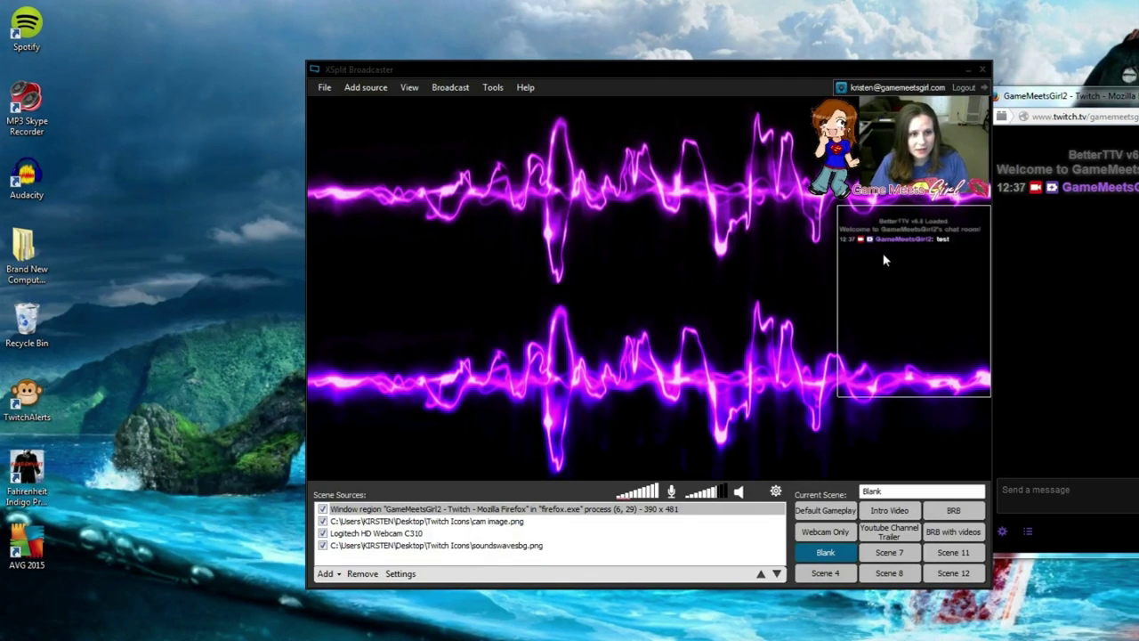
{"action": "left_click", "coordinate": [412, 423]}
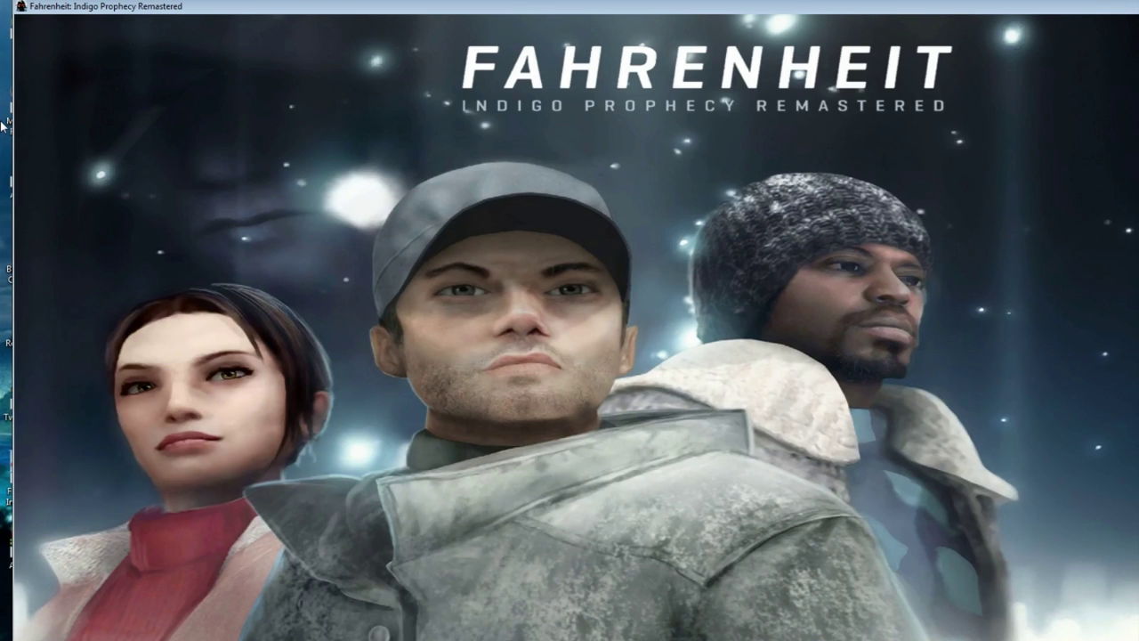
Move the Fahrenheit game window off this screen and add Fahrenheit: Indigo Prophecy Remastered (DX9) as a game capture source
{"action": "left_click_drag", "start_coordinate": [368, 7], "coordinate": [192, 302]}
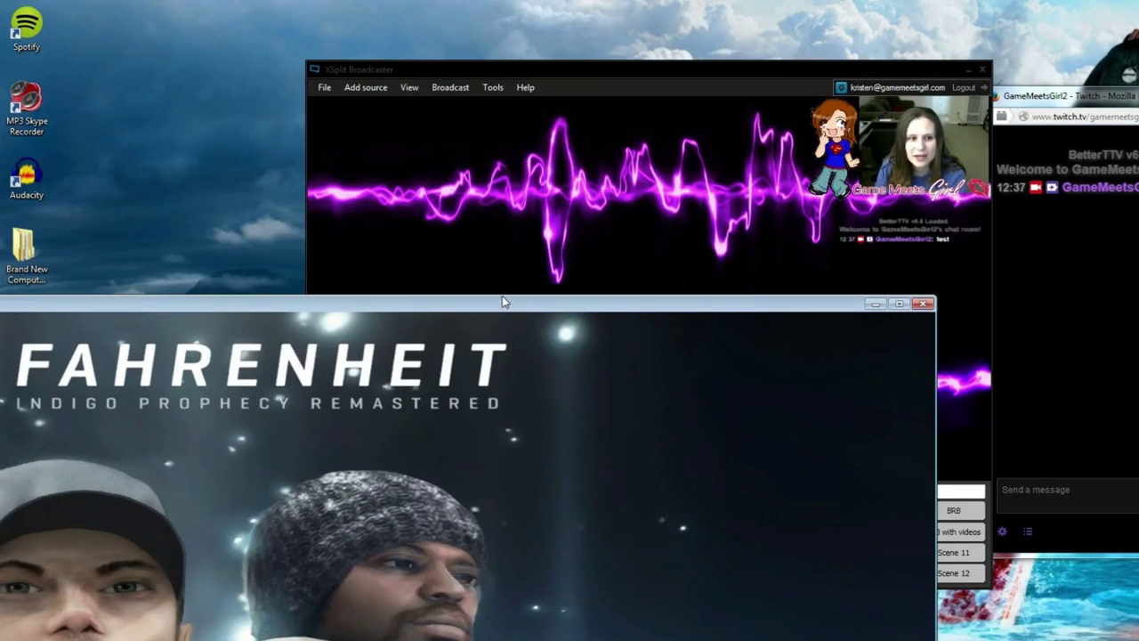
{"action": "left_click_drag", "start_coordinate": [503, 301], "coordinate": [1138, 98]}
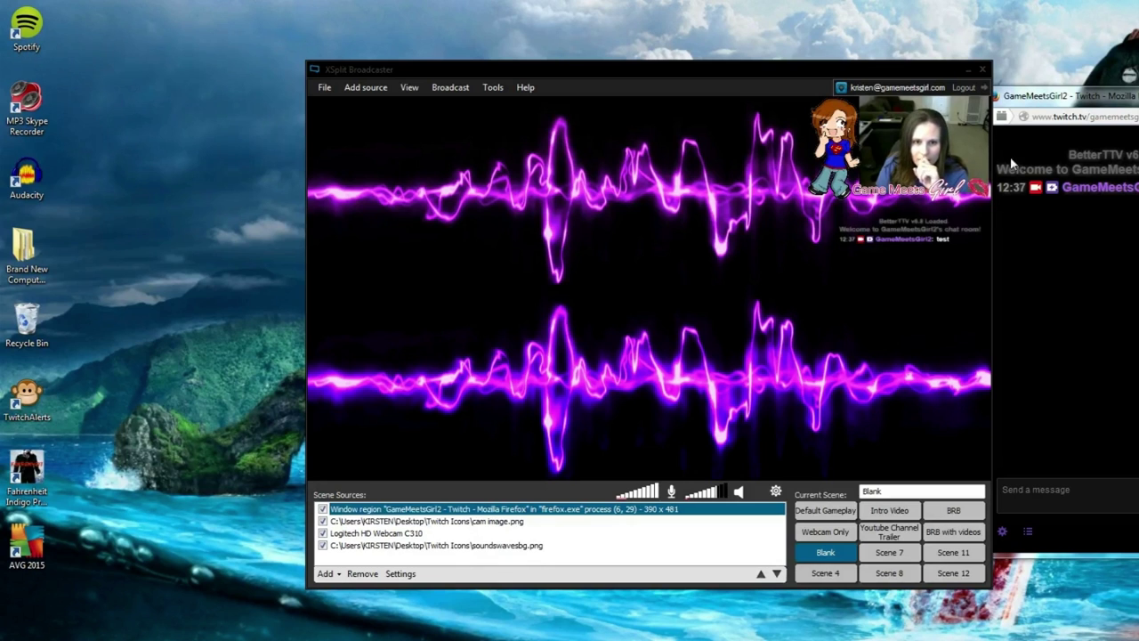
{"action": "left_click", "coordinate": [334, 577]}
{"action": "left_click", "coordinate": [327, 574]}
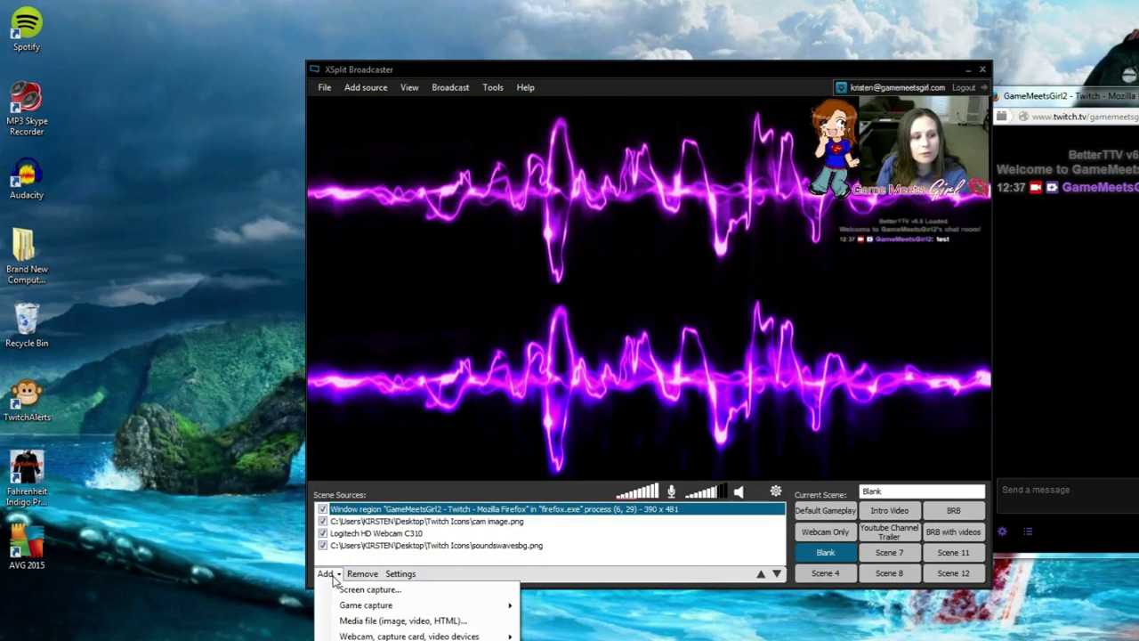
{"action": "mouse_move", "coordinate": [353, 606]}
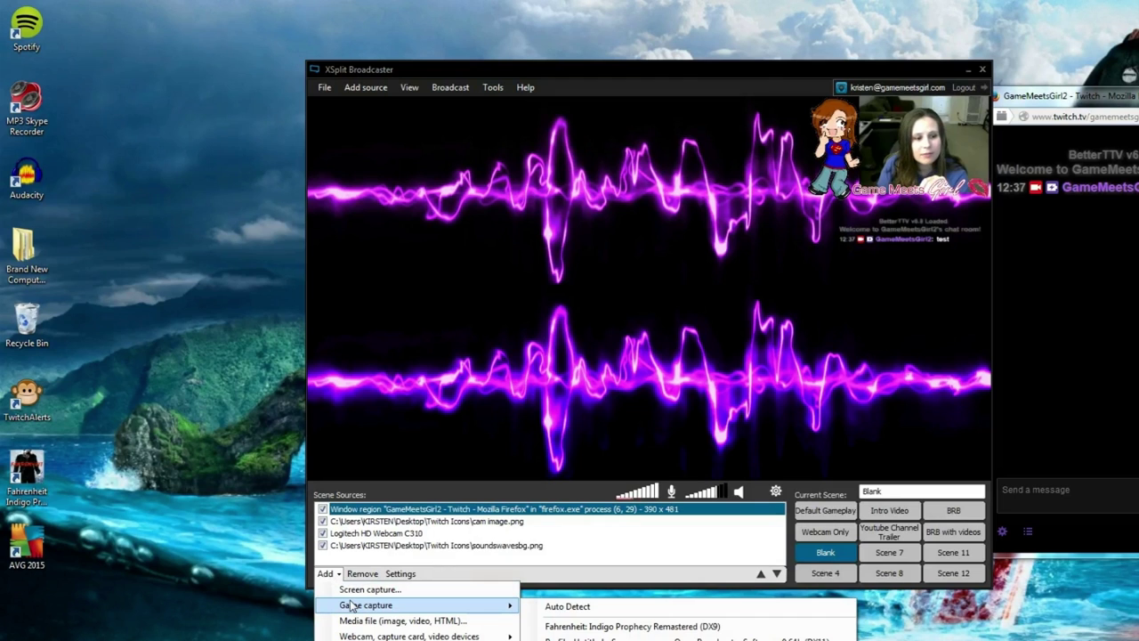
{"action": "left_click", "coordinate": [612, 627]}
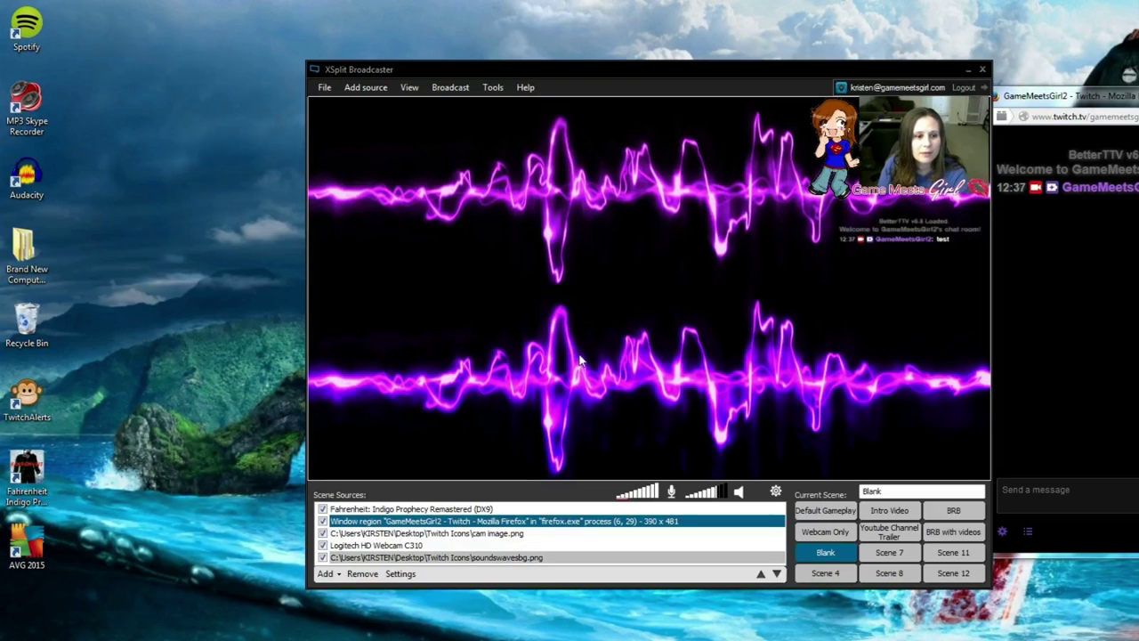
Enlarge and position the game capture against the scene's left edge, leaving a column for the webcam and chat at the right
{"action": "left_click", "coordinate": [460, 508]}
{"action": "left_click_drag", "start_coordinate": [728, 253], "coordinate": [389, 256]}
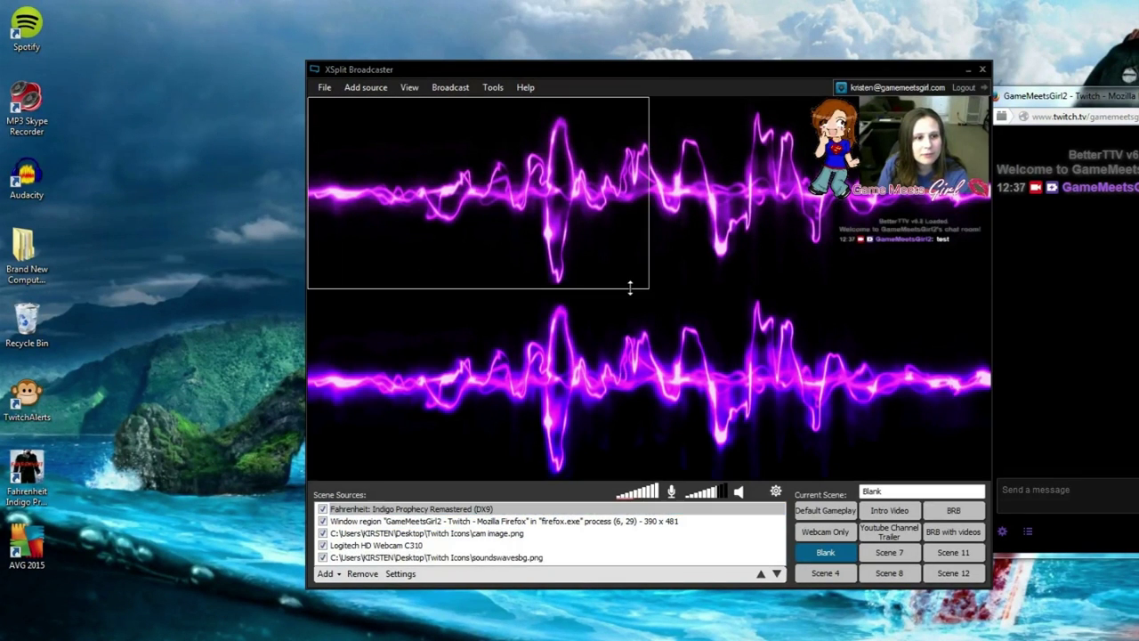
{"action": "left_click_drag", "start_coordinate": [630, 287], "coordinate": [681, 396]}
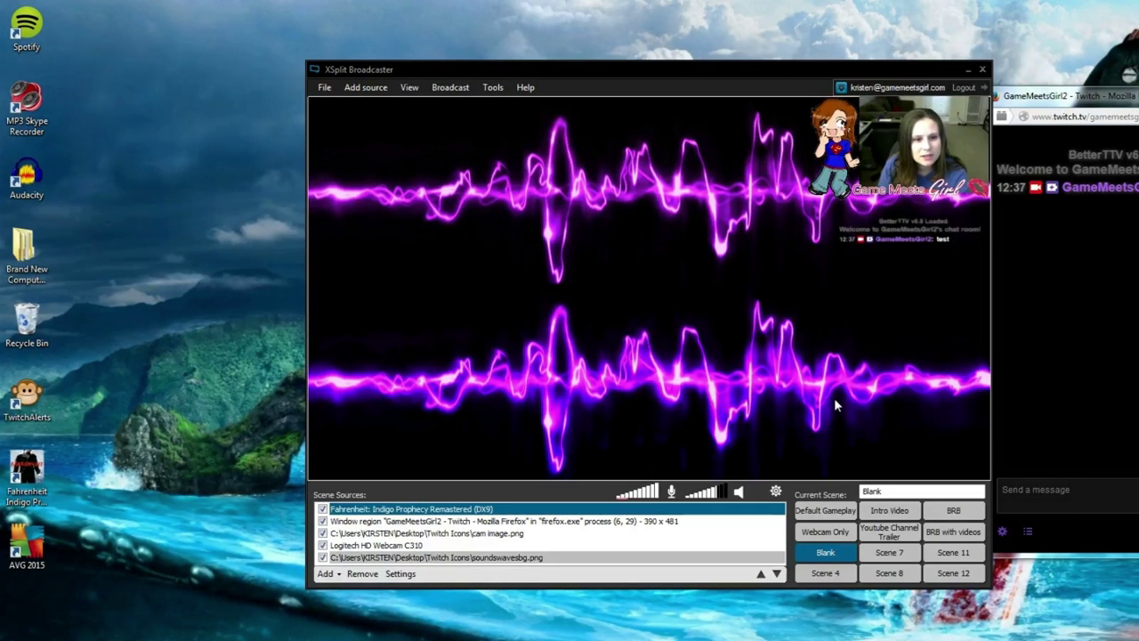
{"action": "left_click_drag", "start_coordinate": [834, 398], "coordinate": [796, 414]}
{"action": "right_click", "coordinate": [796, 414]}
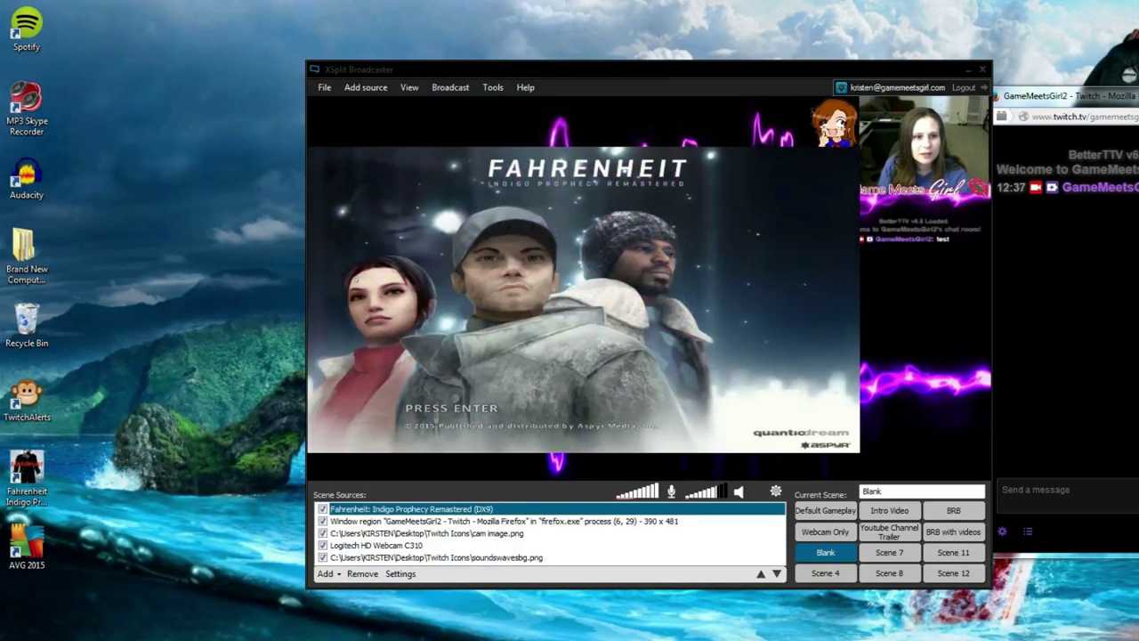
Order the Fahrenheit game capture beneath the chat capture and the cam image in the scene sources
{"action": "left_click", "coordinate": [697, 510]}
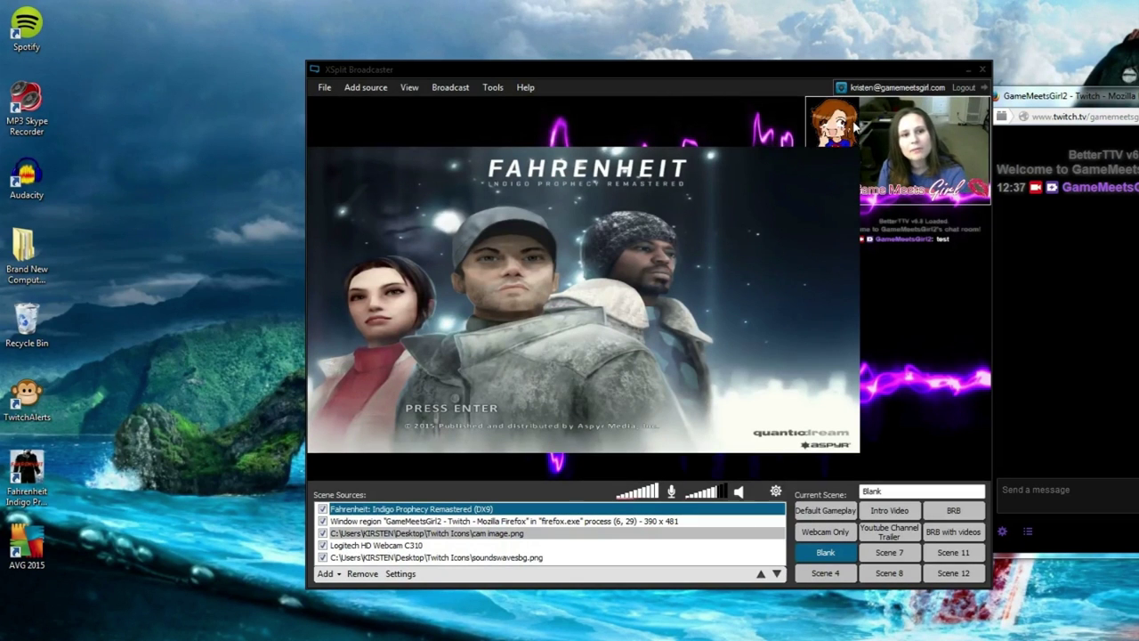
{"action": "left_click", "coordinate": [560, 509]}
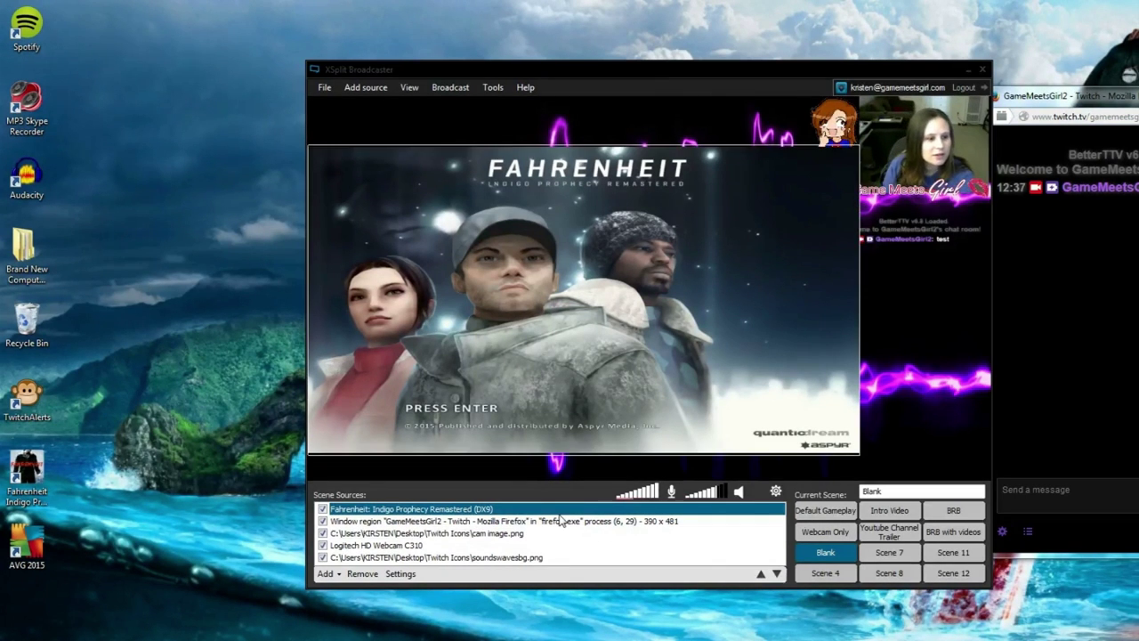
{"action": "left_click", "coordinate": [777, 574]}
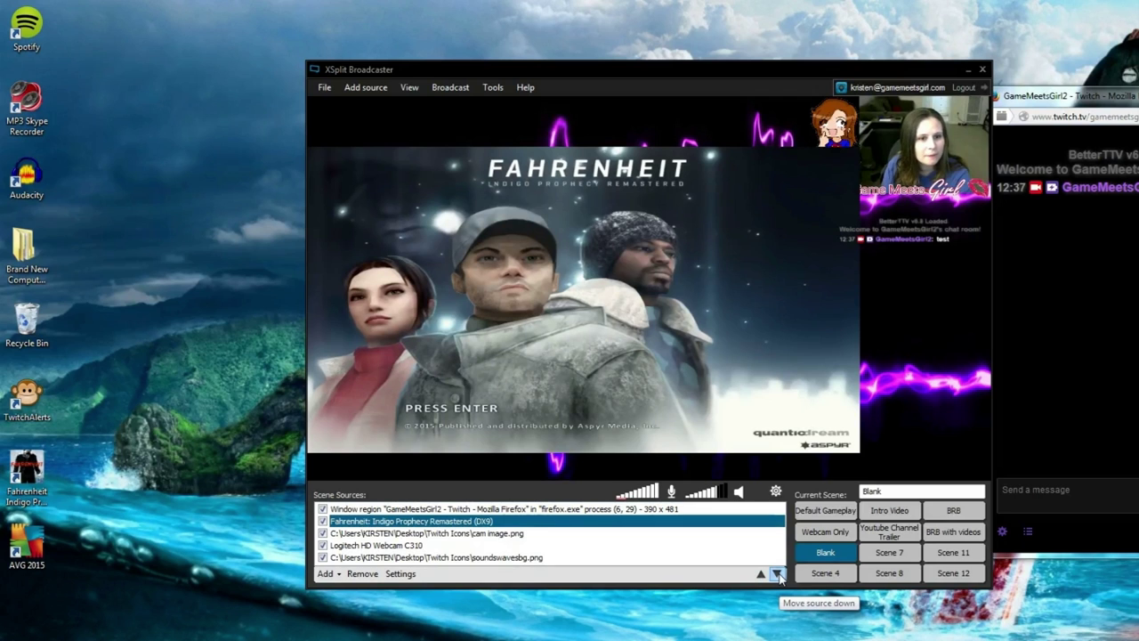
{"action": "left_click", "coordinate": [777, 574]}
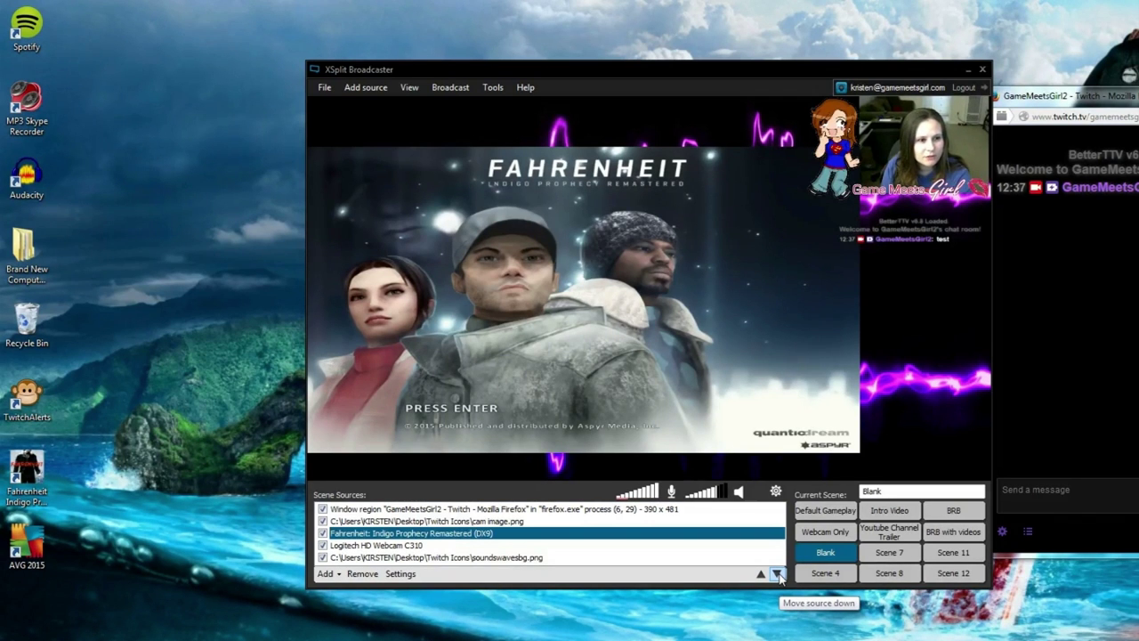
{"action": "left_click", "coordinate": [654, 373]}
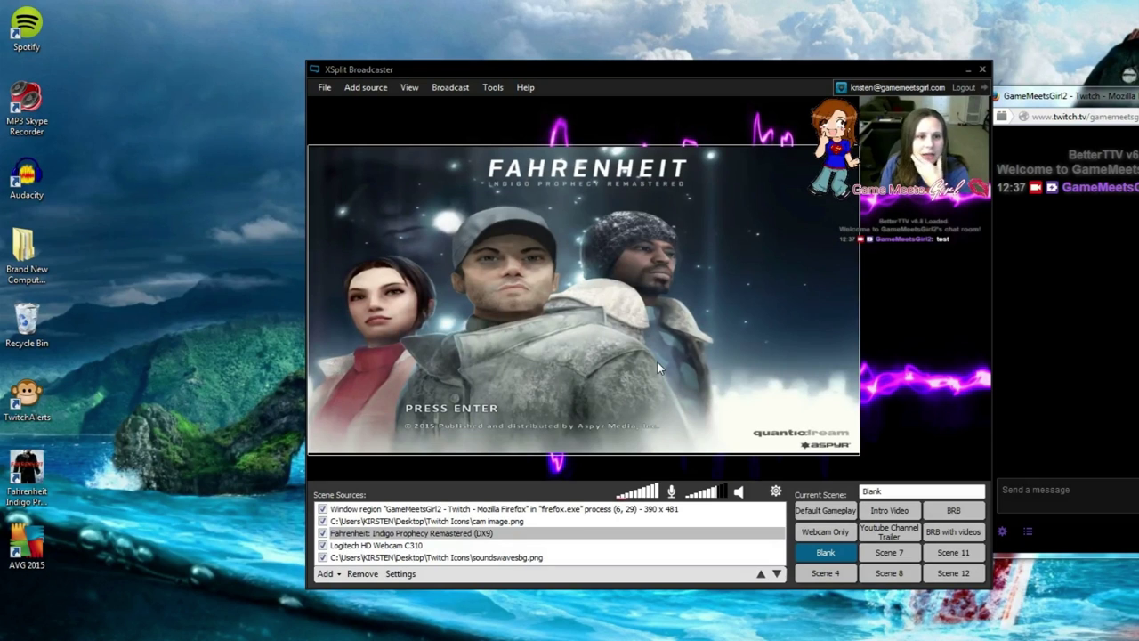
{"action": "left_click", "coordinate": [862, 240]}
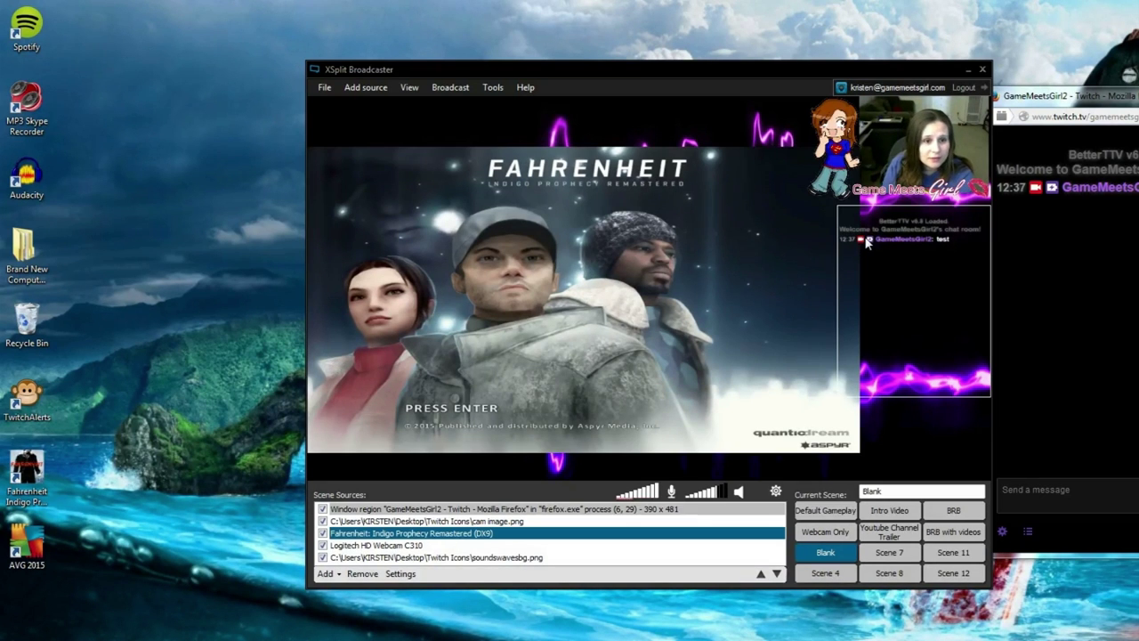
{"action": "left_click", "coordinate": [748, 267]}
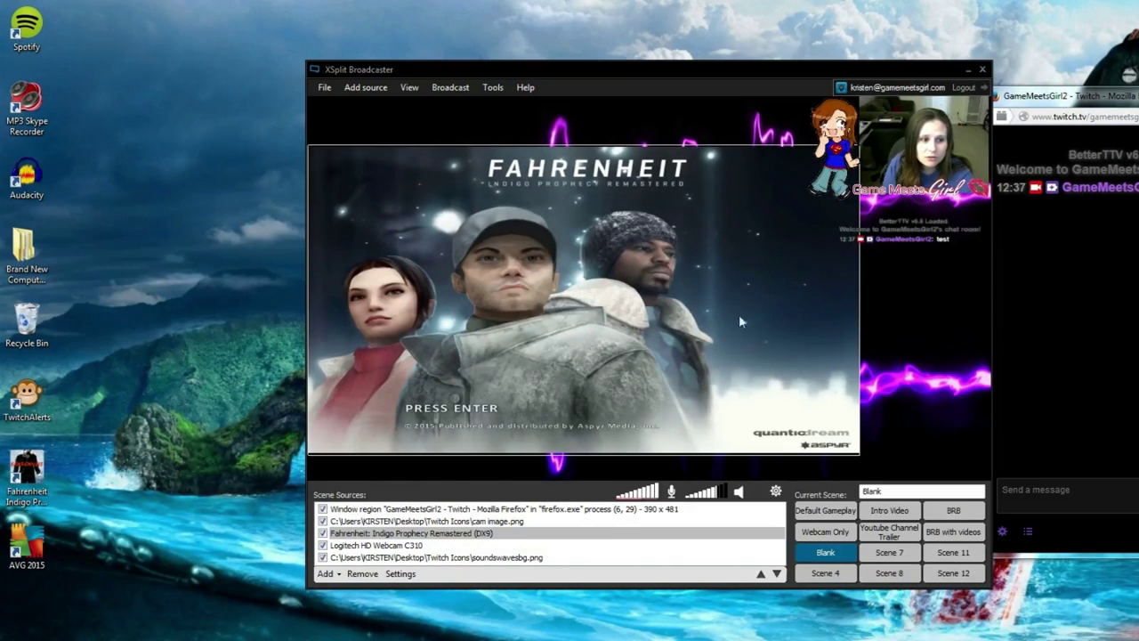
{"action": "left_click", "coordinate": [409, 533]}
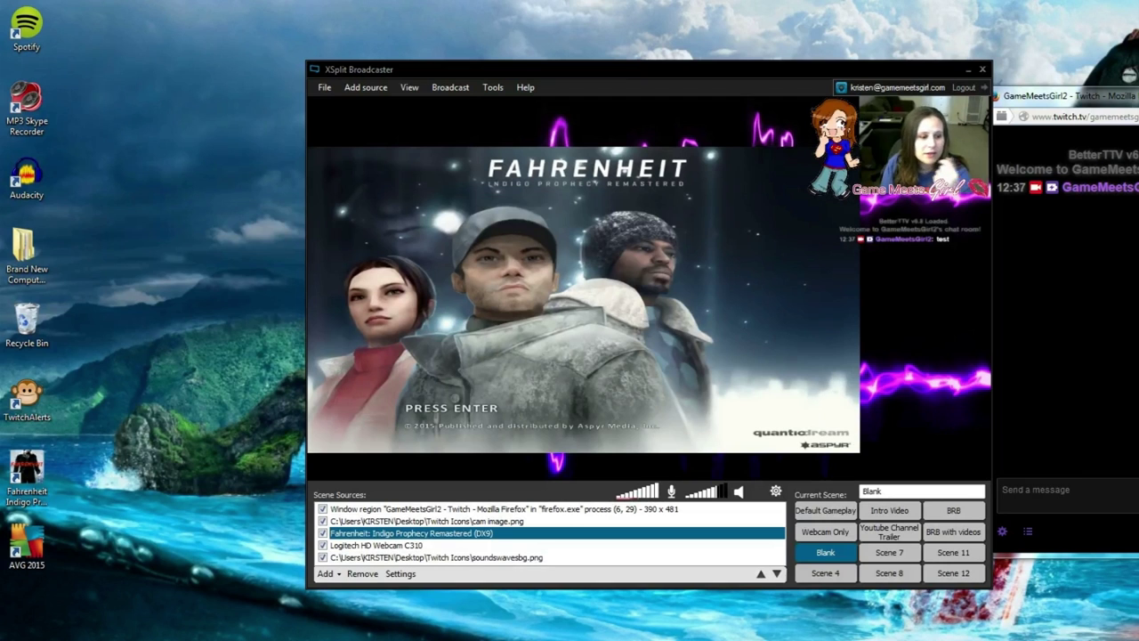
{"action": "mouse_move", "coordinate": [169, 640]}
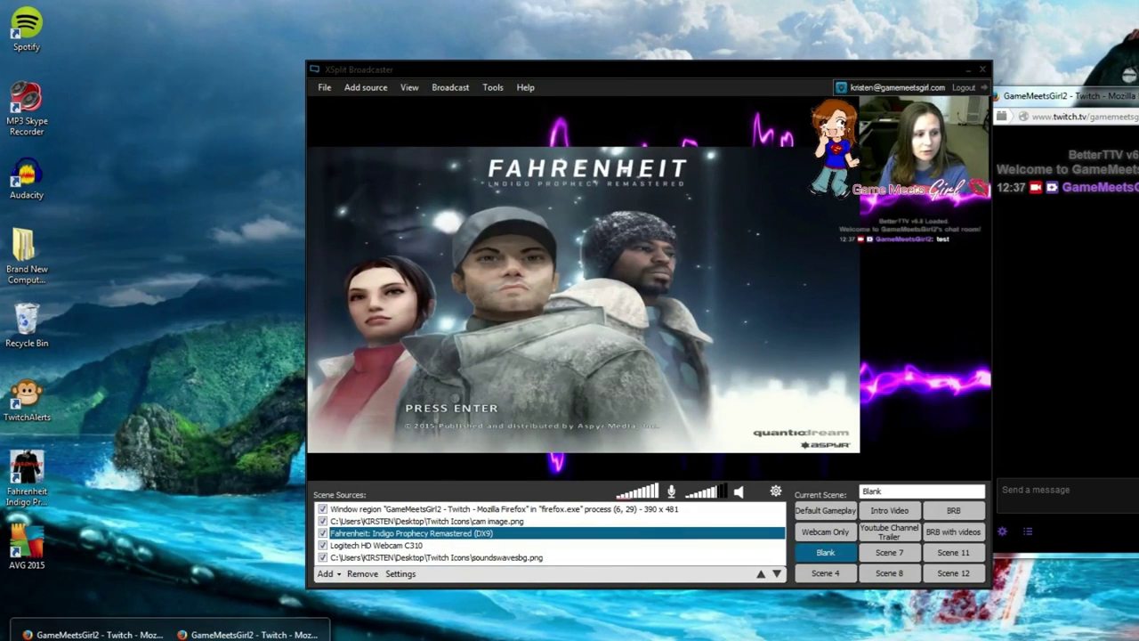
{"action": "left_click", "coordinate": [94, 634]}
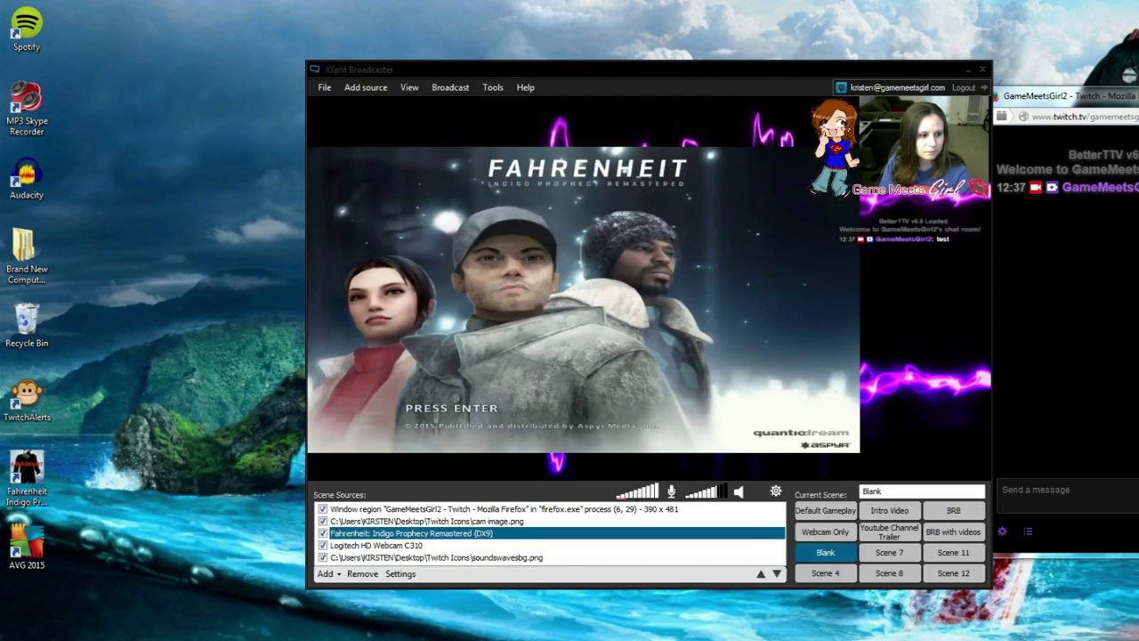
{"action": "left_click", "coordinate": [229, 105]}
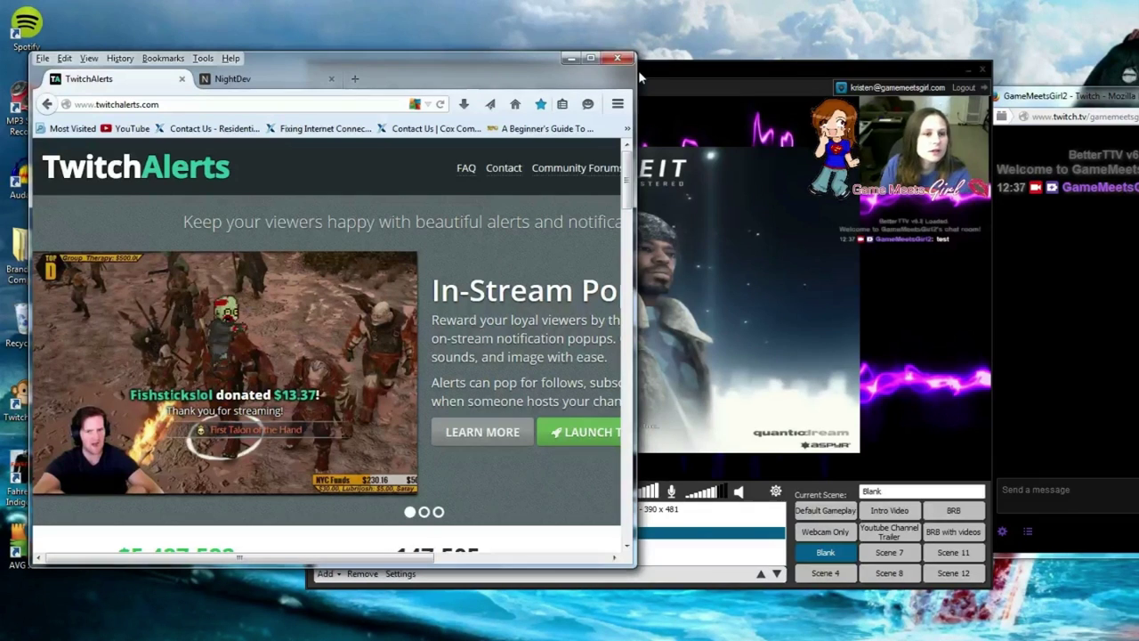
{"action": "left_click_drag", "start_coordinate": [636, 72], "coordinate": [1084, 95]}
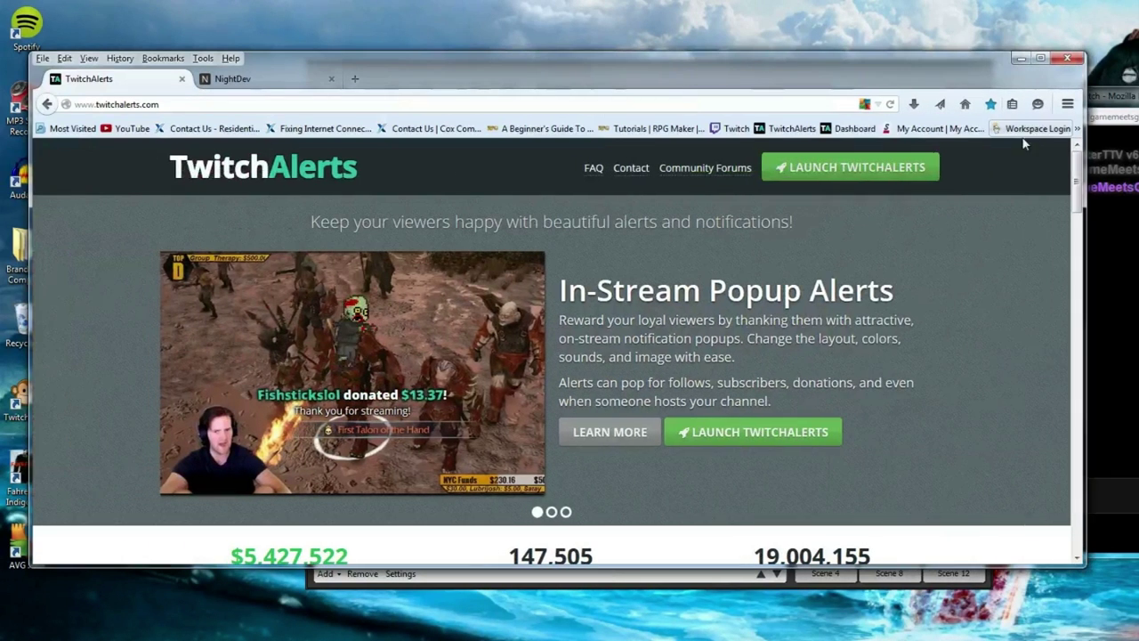
Launch the TwitchAlerts dashboard, look over its recent events and open the Alert Box widget in its own window
{"action": "left_click", "coordinate": [856, 167]}
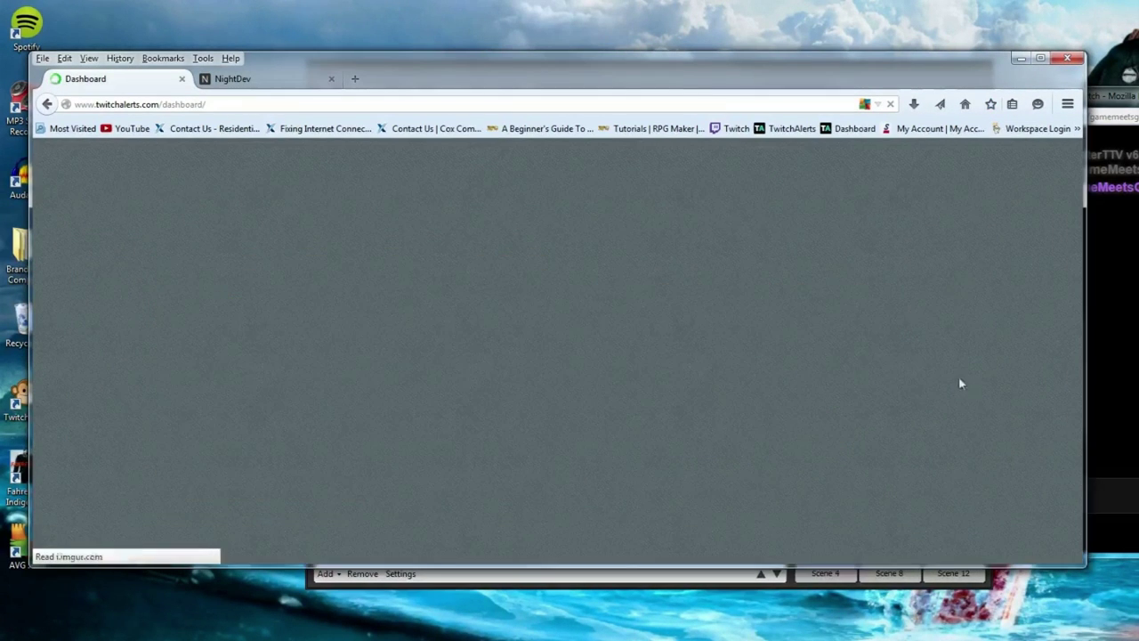
{"action": "scroll", "coordinate": [757, 360], "scroll_direction": "down", "scroll_amount": 1}
{"action": "scroll", "coordinate": [712, 355], "scroll_direction": "down", "scroll_amount": 4}
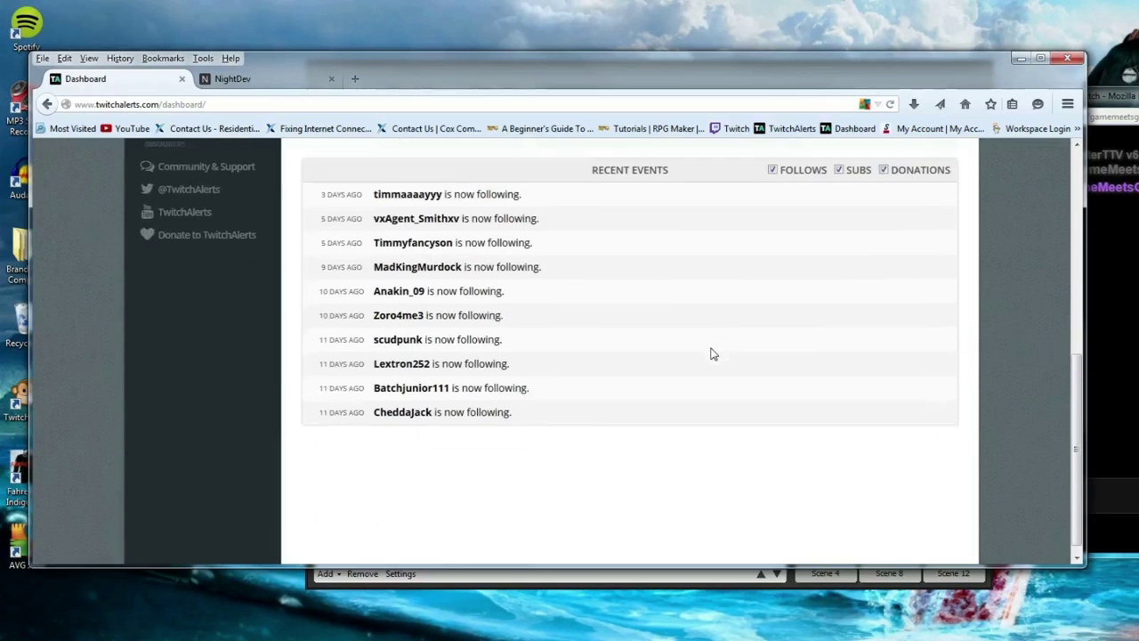
{"action": "scroll", "coordinate": [712, 355], "scroll_direction": "up", "scroll_amount": 4}
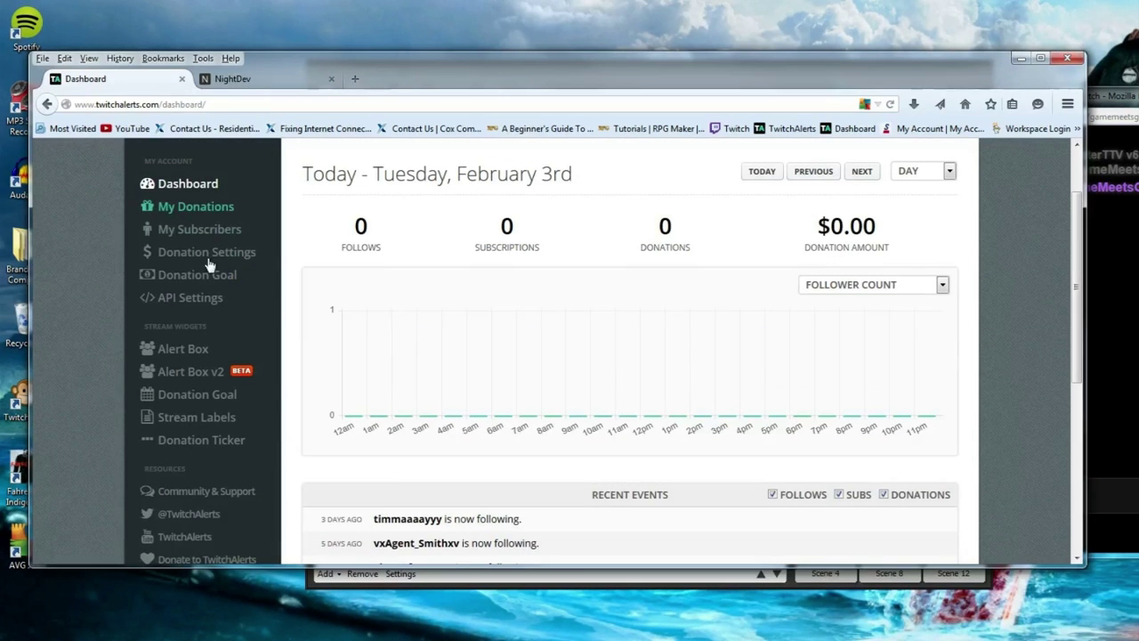
{"action": "left_click", "coordinate": [186, 347]}
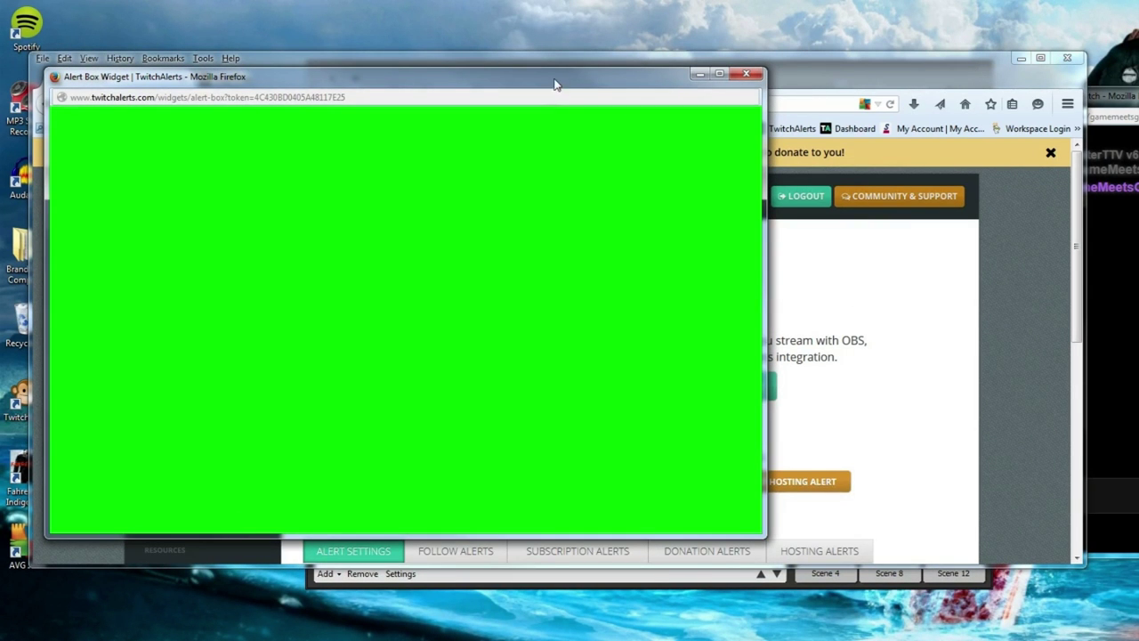
Move the widget window off the Alert Box settings, review the background color and layout options, and queue a test follow alert
{"action": "left_click_drag", "start_coordinate": [562, 70], "coordinate": [555, 337]}
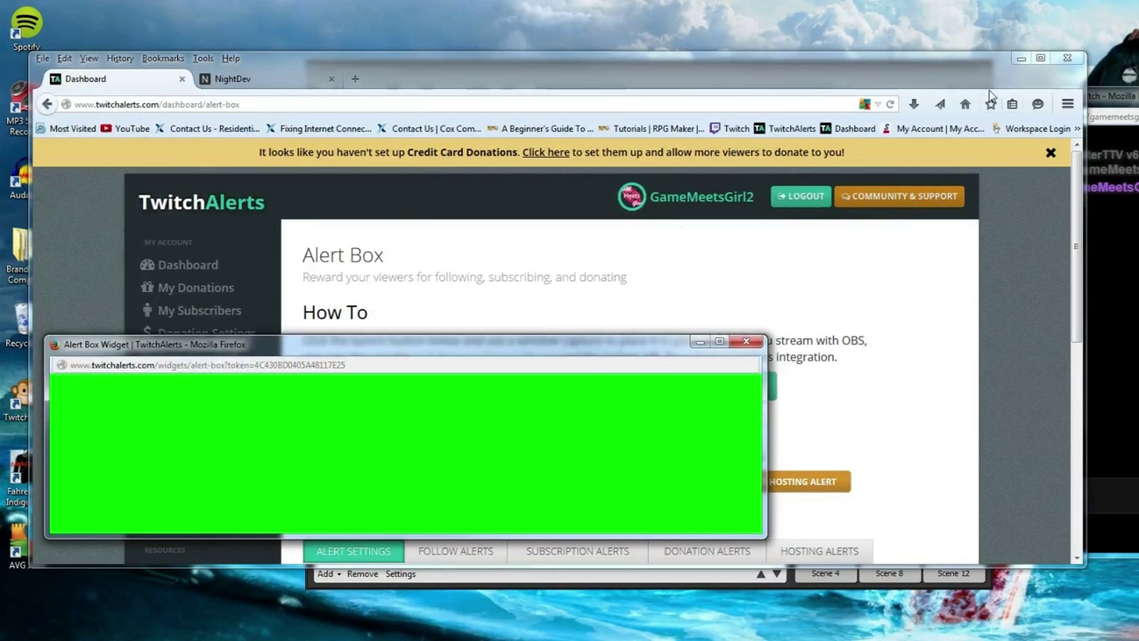
{"action": "scroll", "coordinate": [953, 352], "scroll_direction": "down", "scroll_amount": 5}
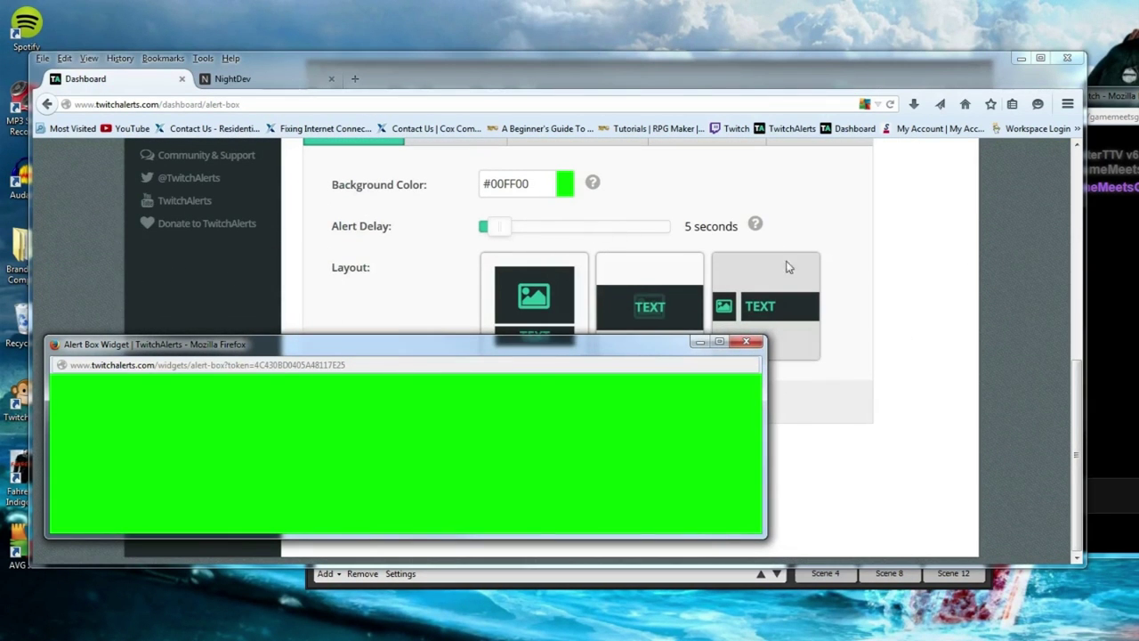
{"action": "left_click_drag", "start_coordinate": [557, 349], "coordinate": [635, 334]}
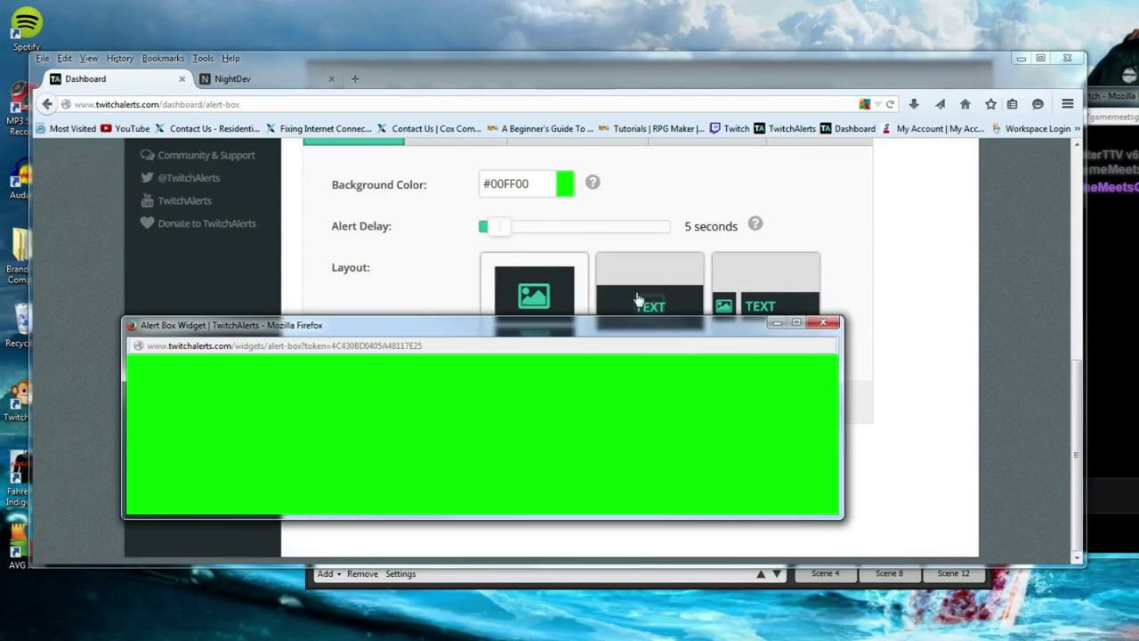
{"action": "scroll", "coordinate": [508, 238], "scroll_direction": "up", "scroll_amount": 3}
{"action": "left_click", "coordinate": [401, 228]}
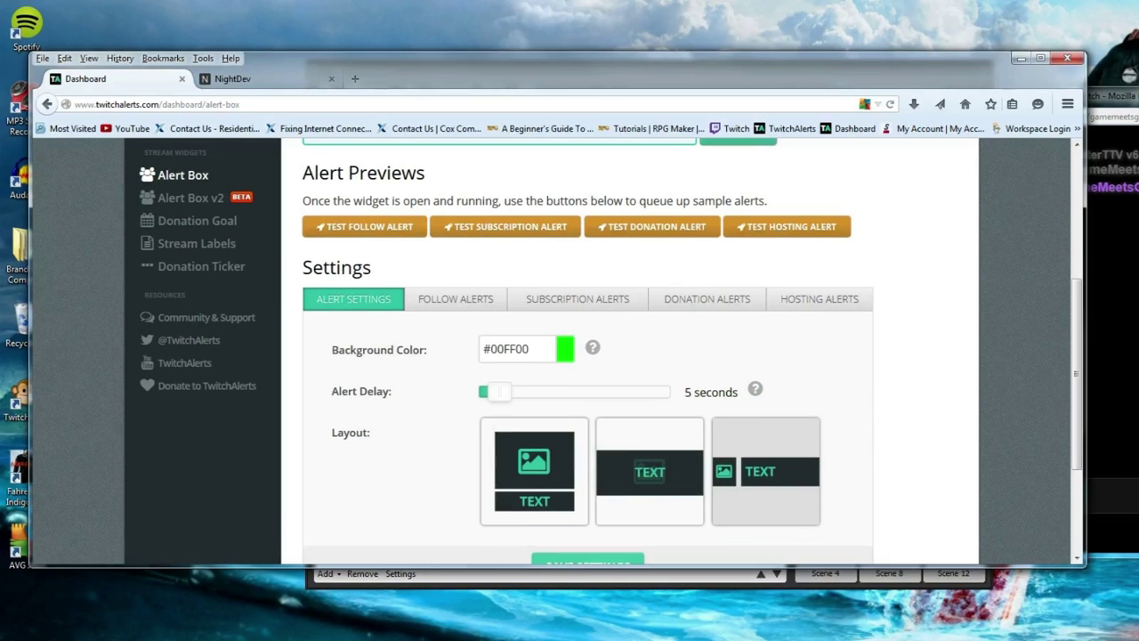
Minimize the main Firefox window and move the Alert Box widget window away from the scene preview
{"action": "left_click", "coordinate": [1020, 58]}
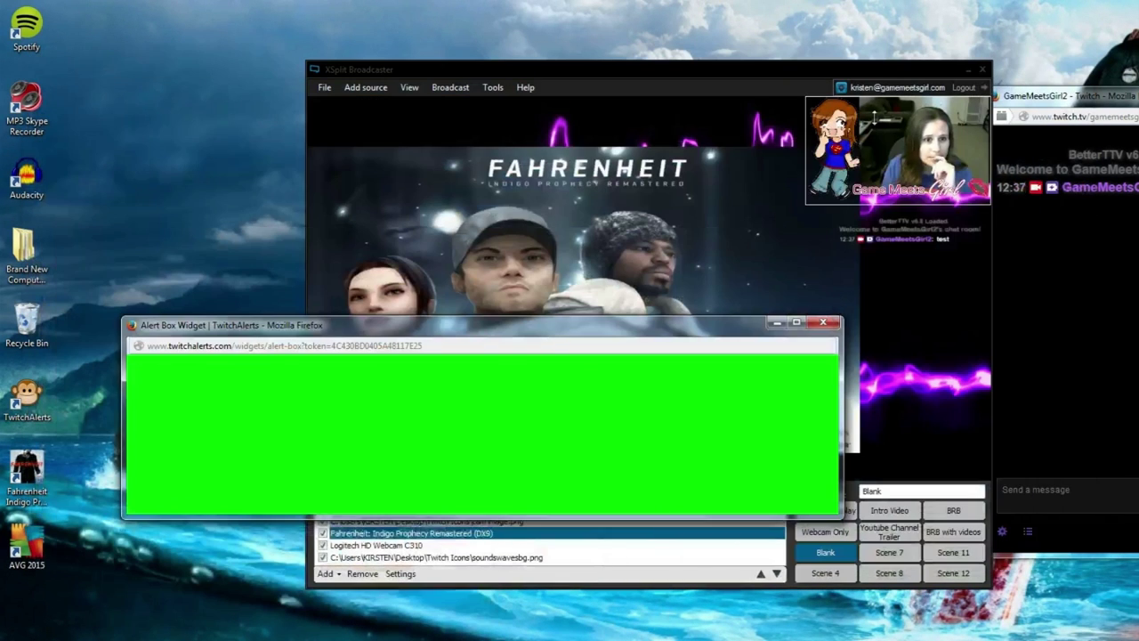
{"action": "left_click_drag", "start_coordinate": [675, 328], "coordinate": [728, 586]}
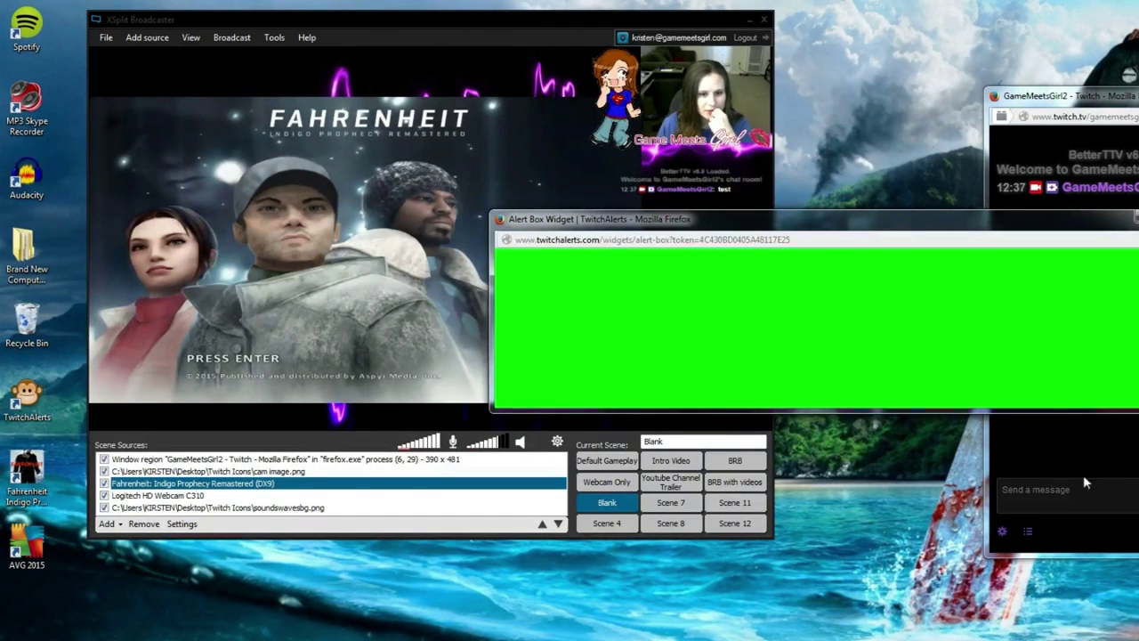
Bring XSplit to the front and add a screen capture of the Alert Box widget's green area to the Blank scene
{"action": "mouse_move", "coordinate": [239, 639]}
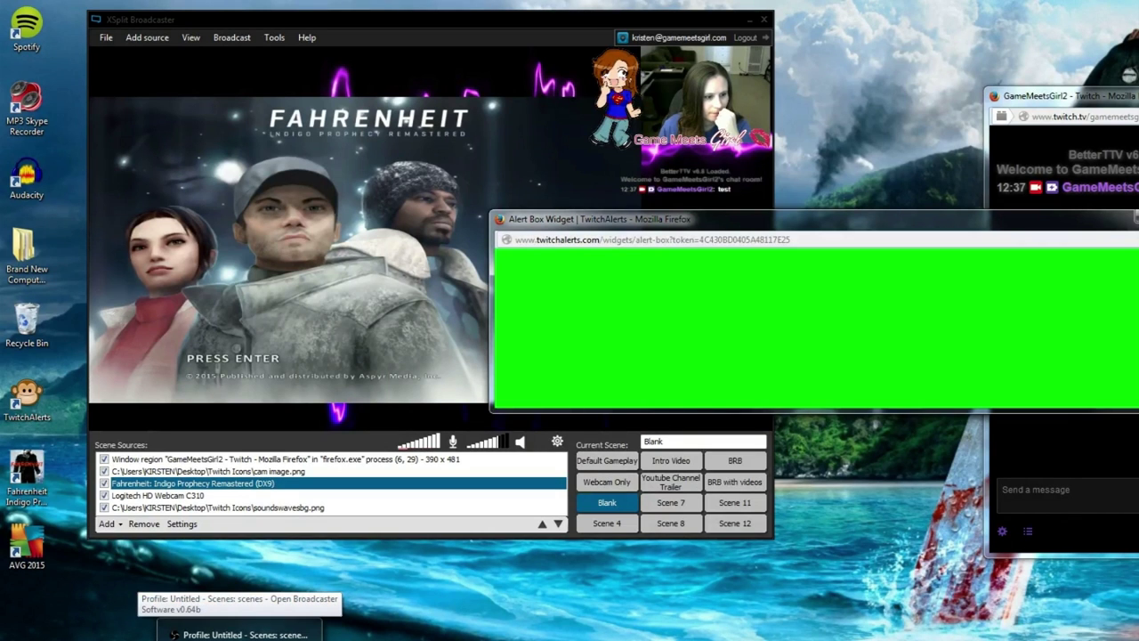
{"action": "left_click", "coordinate": [167, 521]}
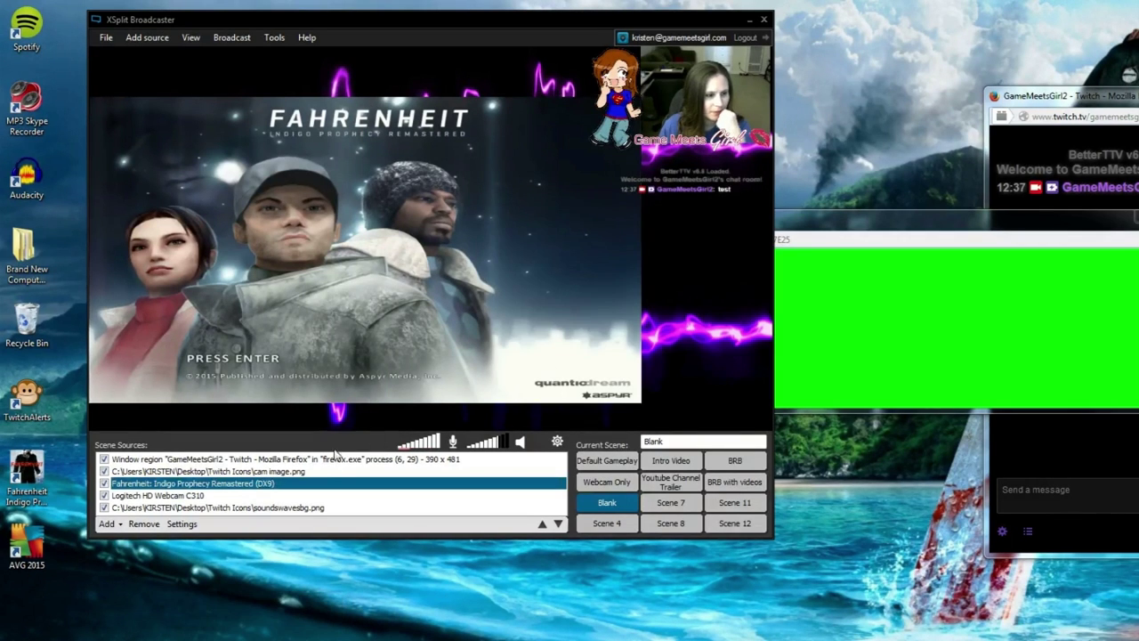
{"action": "left_click", "coordinate": [108, 523]}
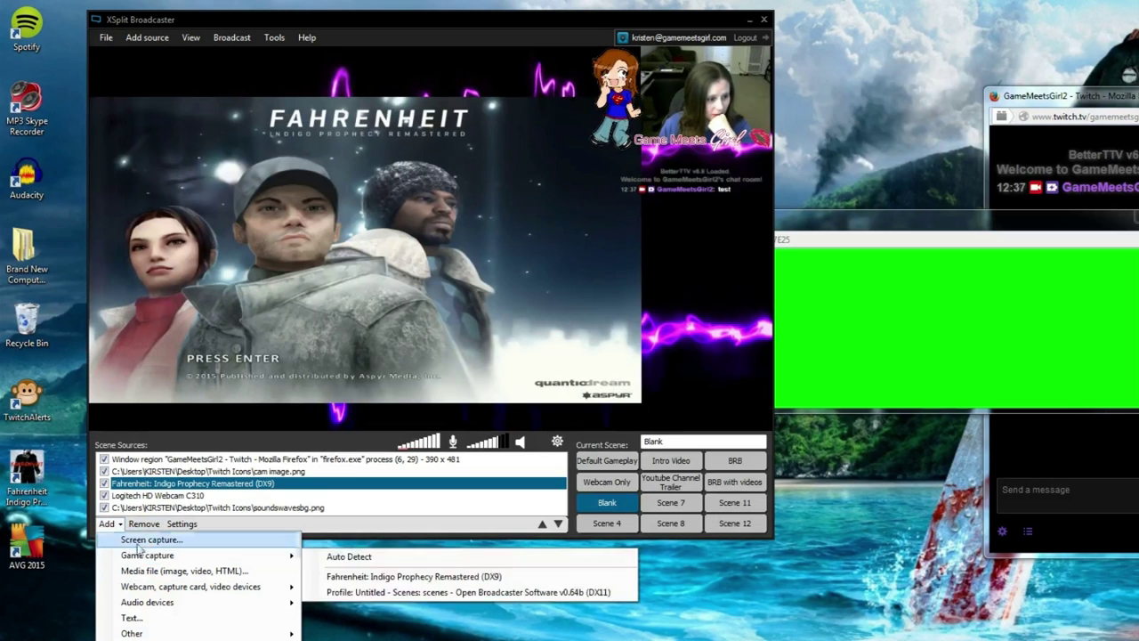
{"action": "left_click", "coordinate": [149, 540]}
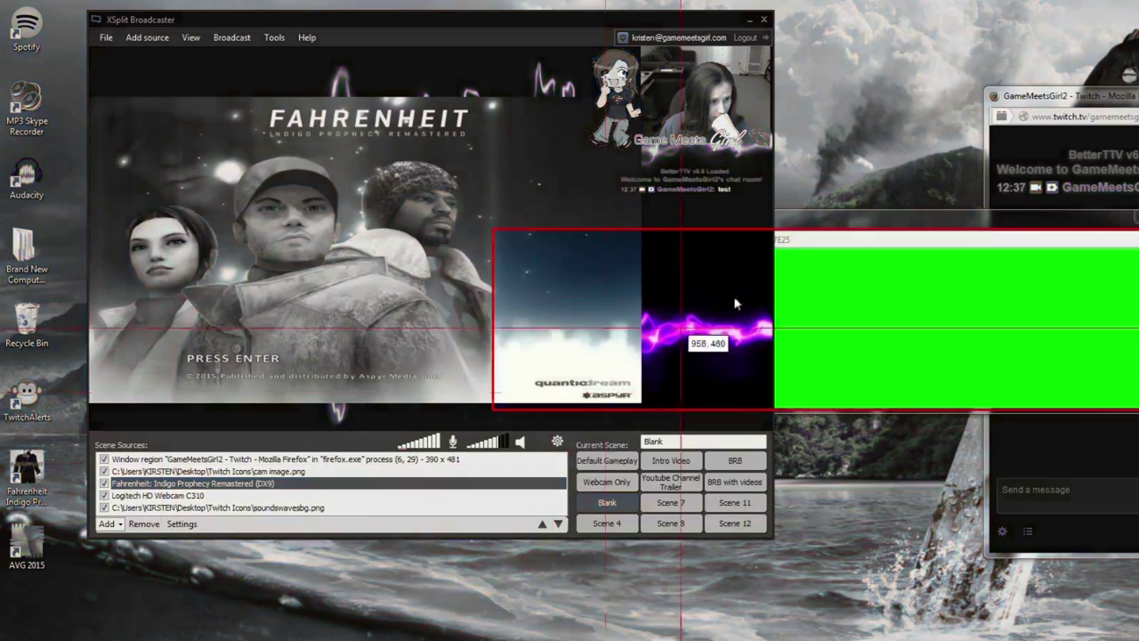
{"action": "left_click_drag", "start_coordinate": [521, 257], "coordinate": [1138, 408]}
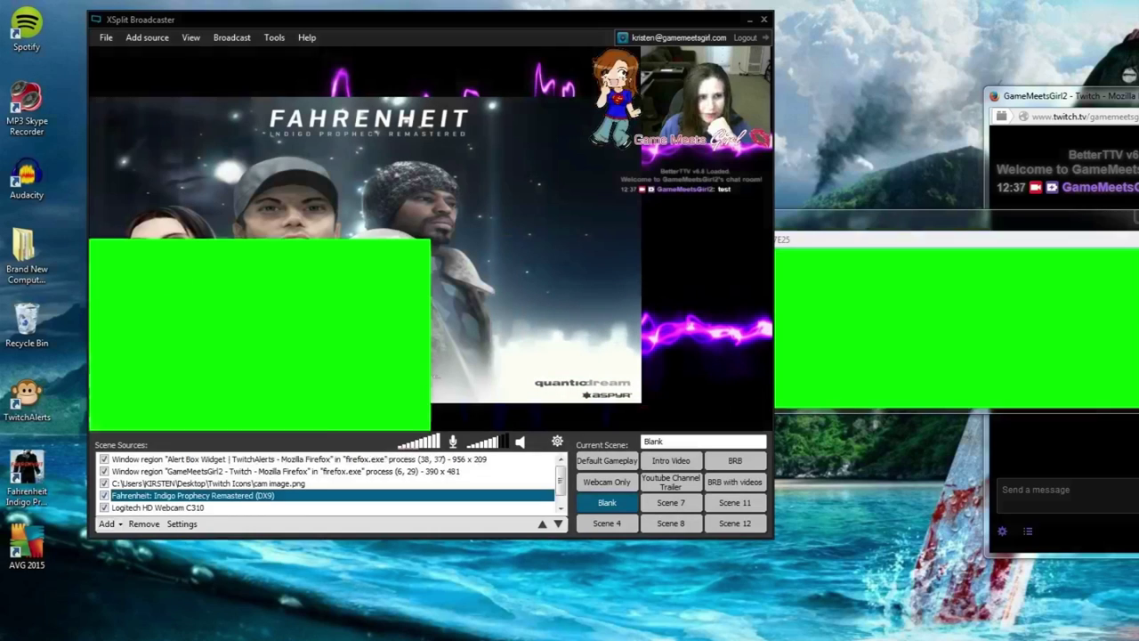
Place the alert capture in the scene's upper-left corner and enlarge it to just over half the scene's width
{"action": "left_click_drag", "start_coordinate": [326, 337], "coordinate": [702, 326]}
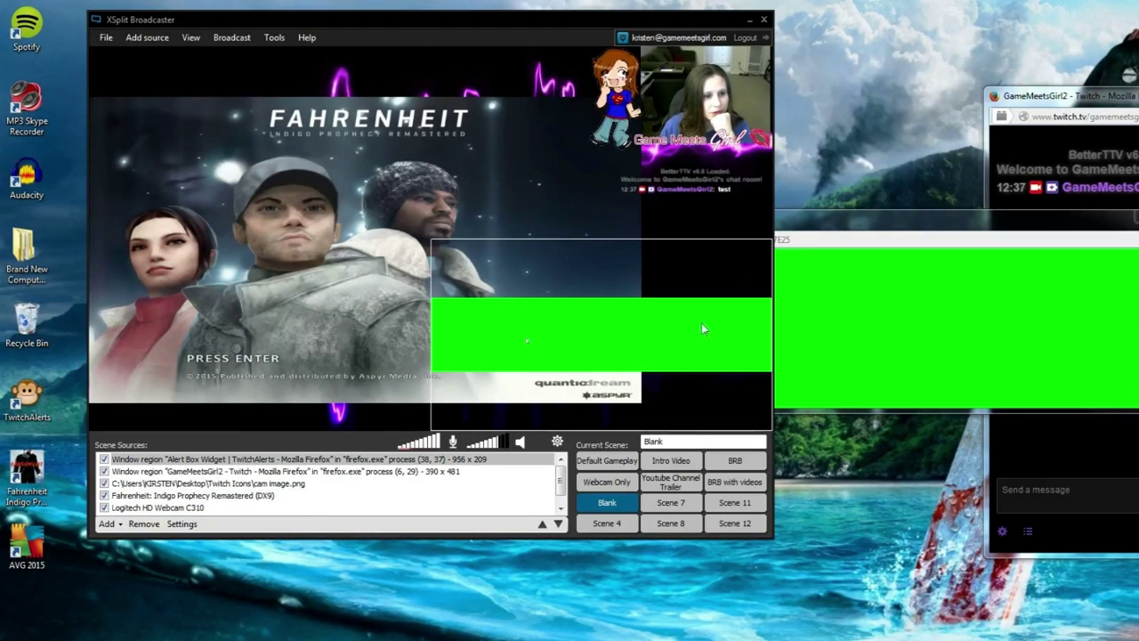
{"action": "left_click_drag", "start_coordinate": [431, 240], "coordinate": [525, 374]}
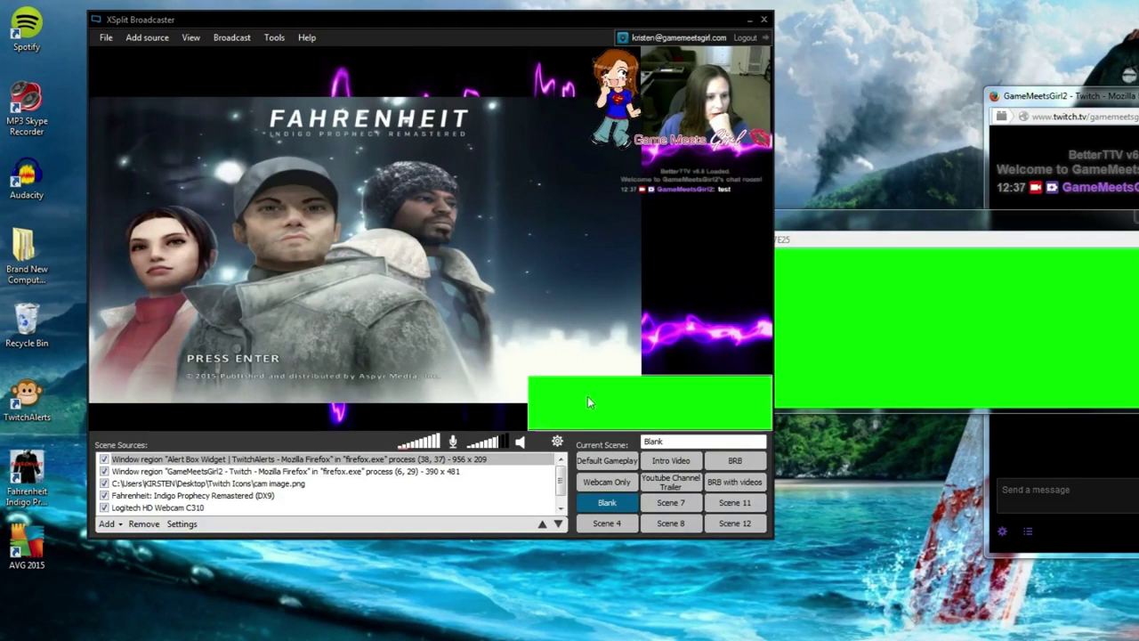
{"action": "left_click_drag", "start_coordinate": [587, 396], "coordinate": [158, 400]}
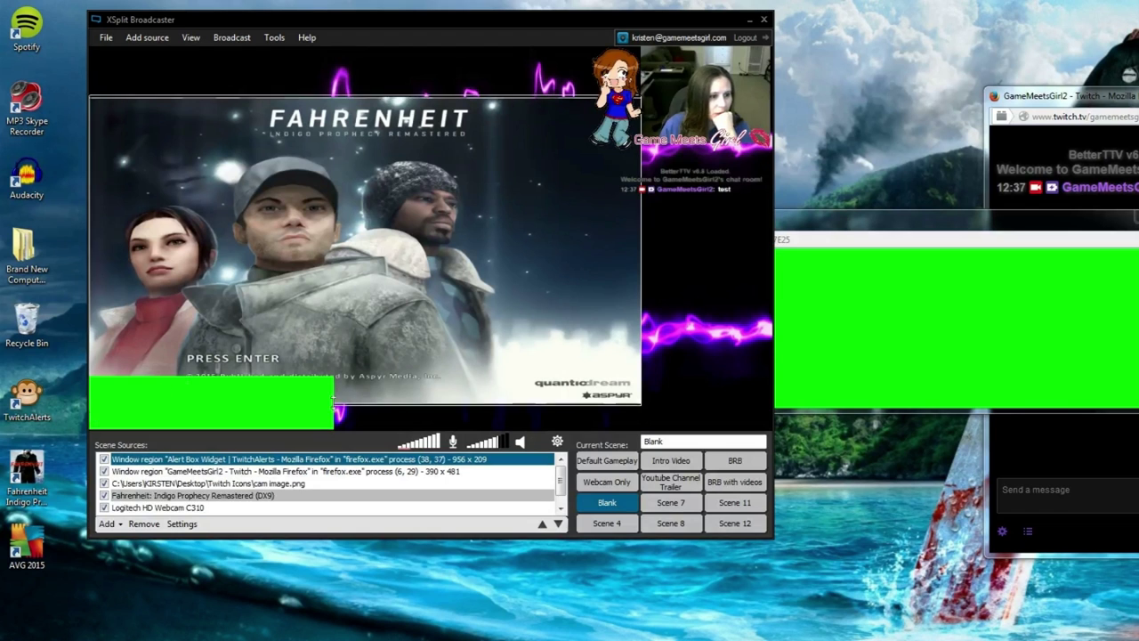
{"action": "left_click", "coordinate": [255, 397]}
{"action": "left_click_drag", "start_coordinate": [273, 376], "coordinate": [281, 356]}
{"action": "left_click_drag", "start_coordinate": [281, 358], "coordinate": [250, 75]}
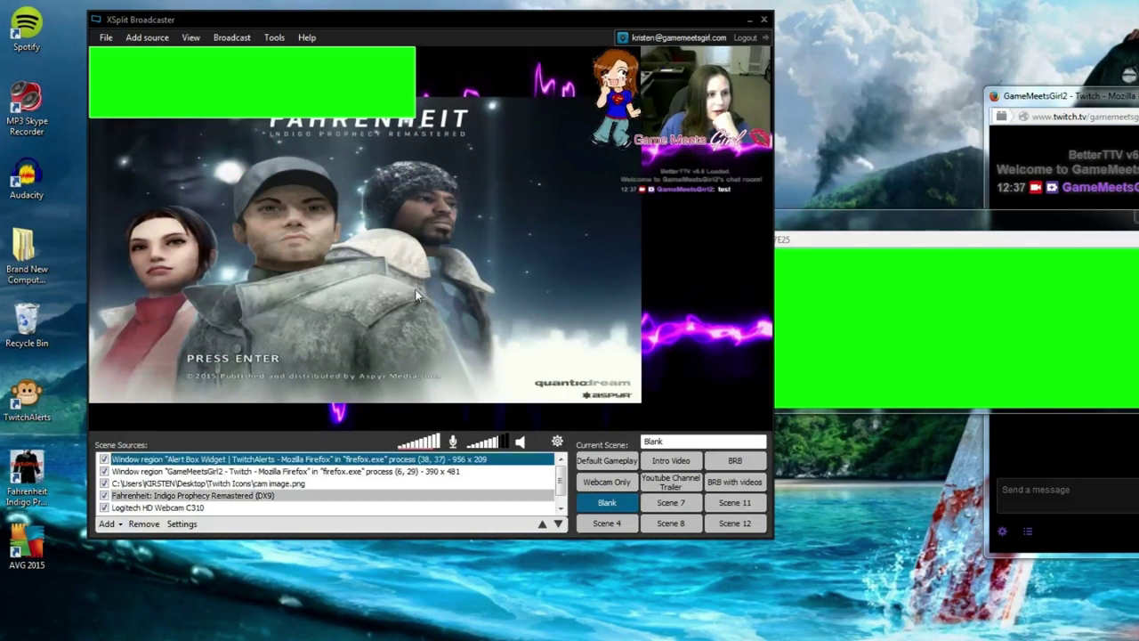
{"action": "left_click", "coordinate": [409, 107]}
{"action": "left_click_drag", "start_coordinate": [410, 113], "coordinate": [470, 130]}
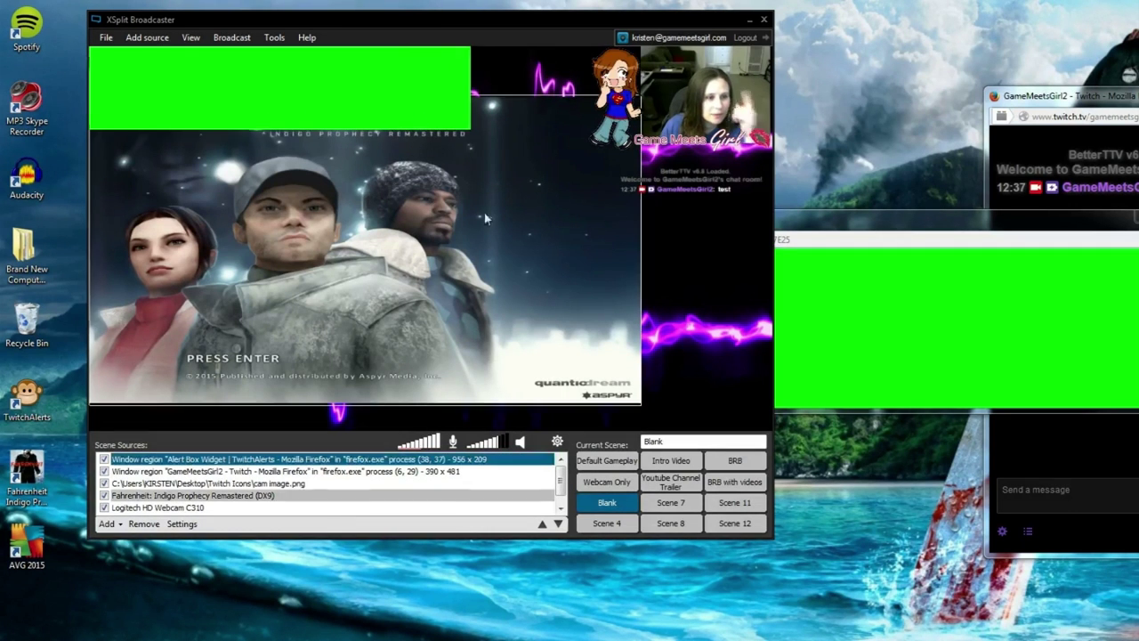
Apply a green Chroma Key to the Alert Box widget capture and close its source settings
{"action": "right_click", "coordinate": [298, 466]}
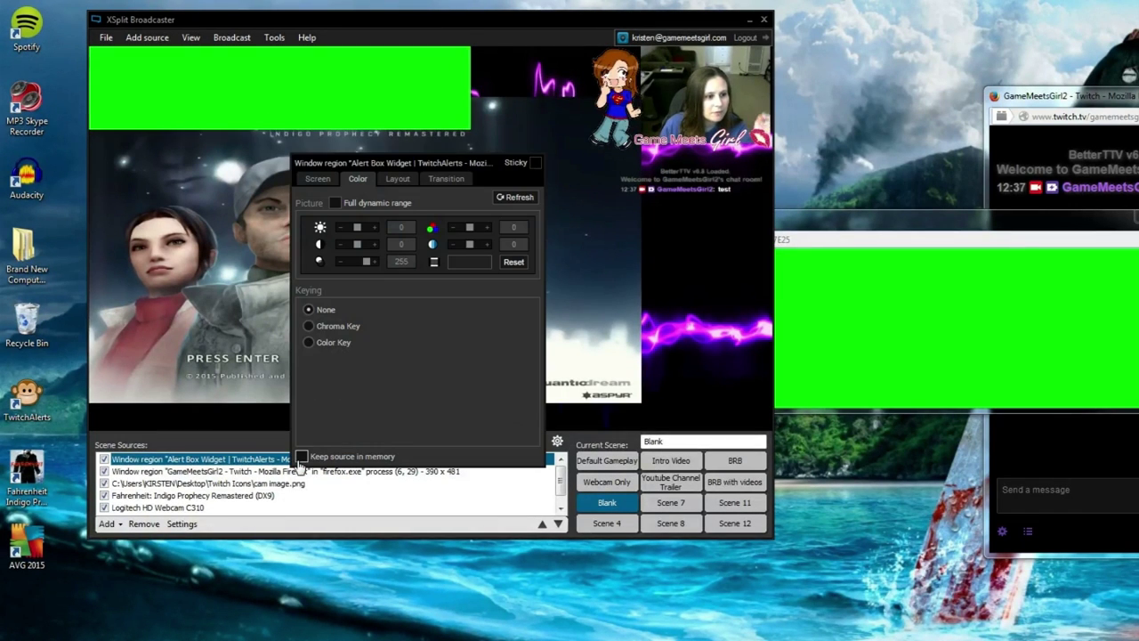
{"action": "left_click", "coordinate": [309, 327]}
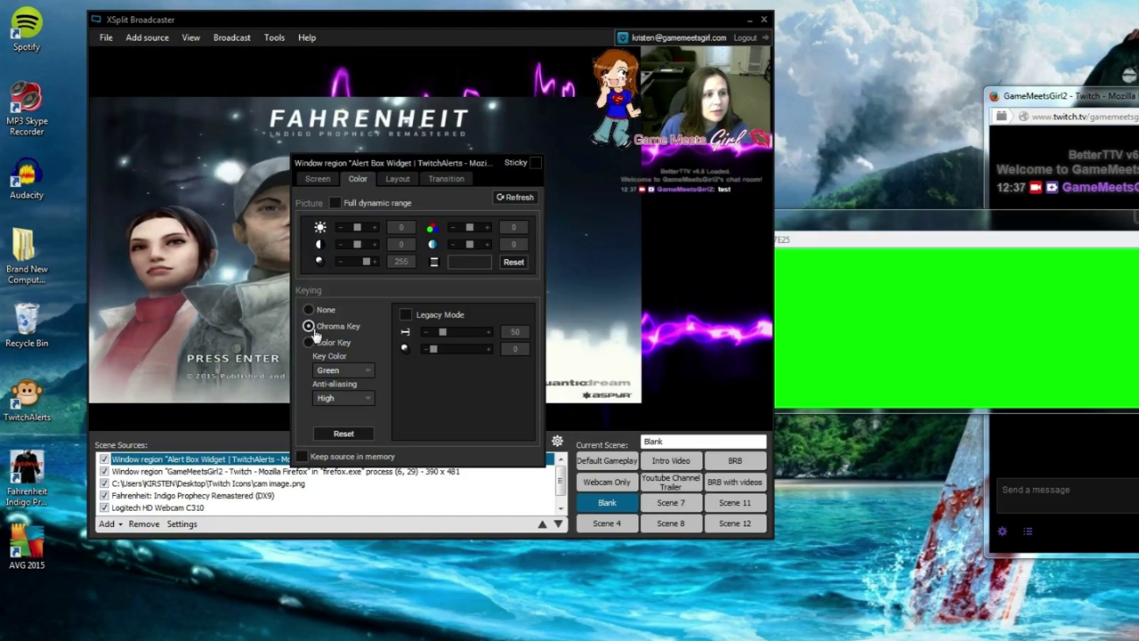
{"action": "left_click", "coordinate": [387, 628]}
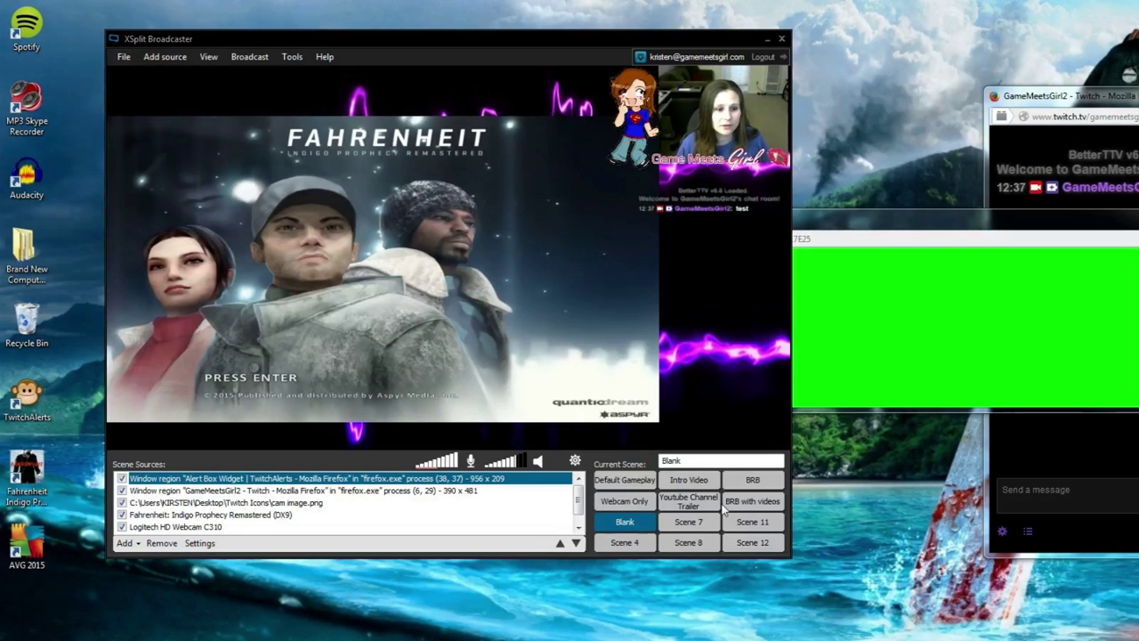
Switch through the Webcam Only, Youtube Channel Trailer and BRB scenes to examine how each one is built
{"action": "left_click", "coordinate": [620, 502]}
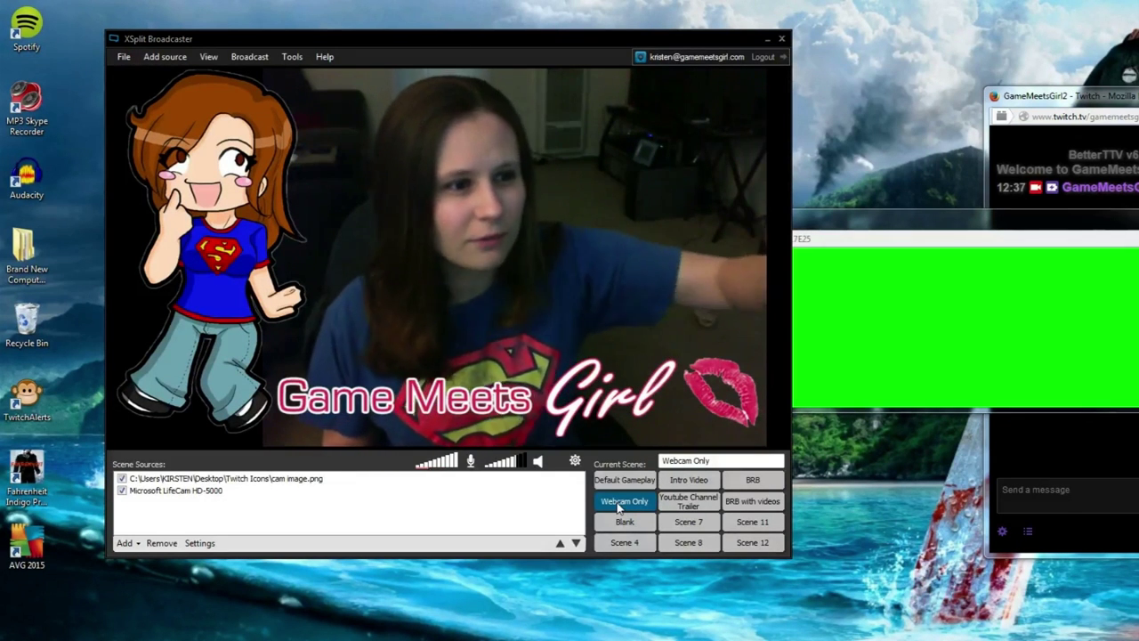
{"action": "left_click", "coordinate": [680, 503]}
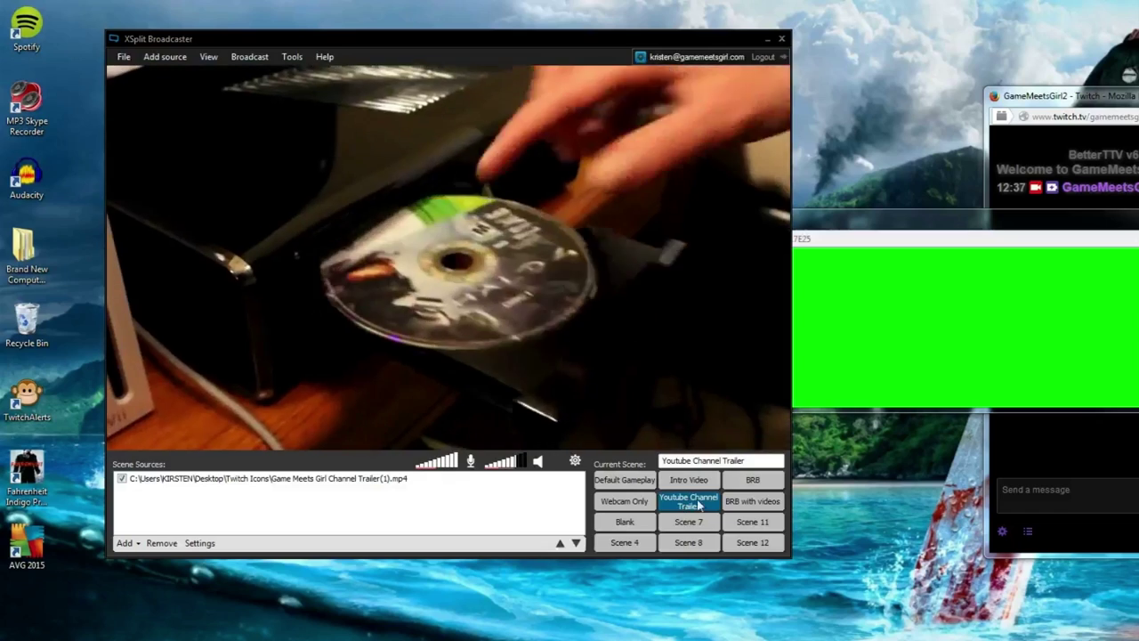
{"action": "left_click", "coordinate": [753, 481]}
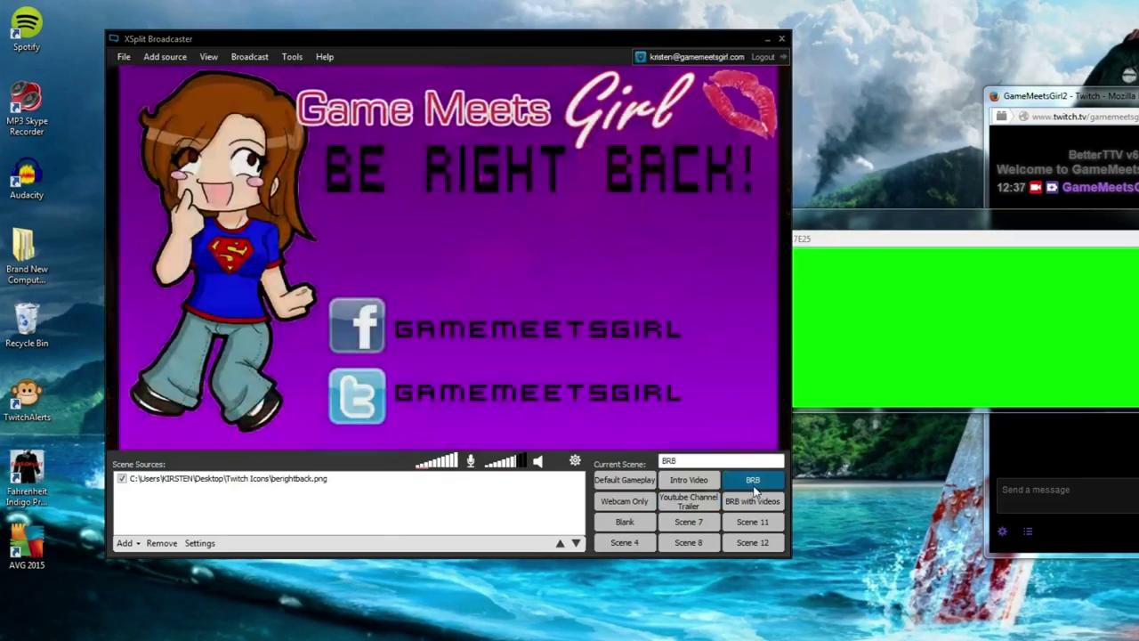
{"action": "left_click", "coordinate": [612, 504]}
Add the media file Game Meets Girl Channel Trailer(1) to Scene 7 and enlarge it to fill the scene
{"action": "left_click", "coordinate": [695, 524]}
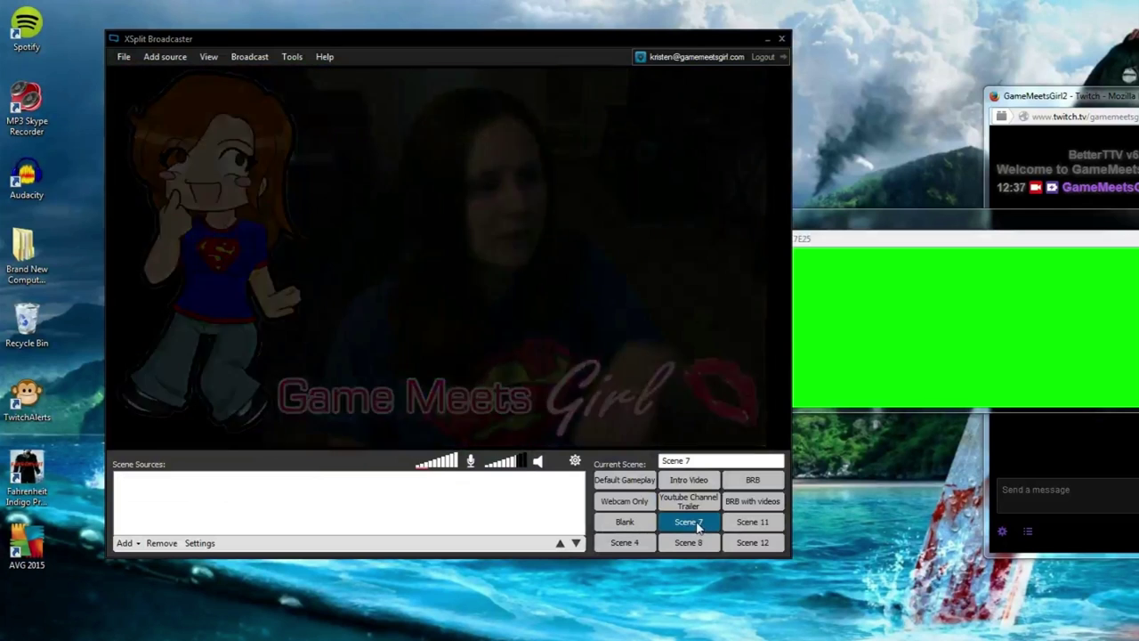
{"action": "left_click", "coordinate": [124, 545]}
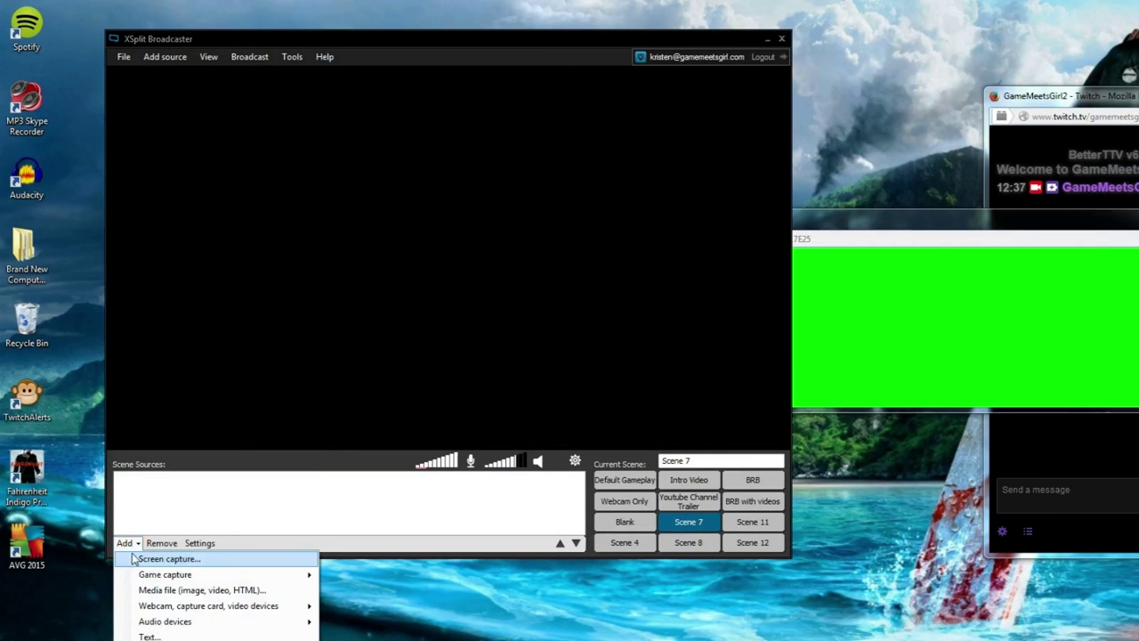
{"action": "left_click", "coordinate": [186, 592]}
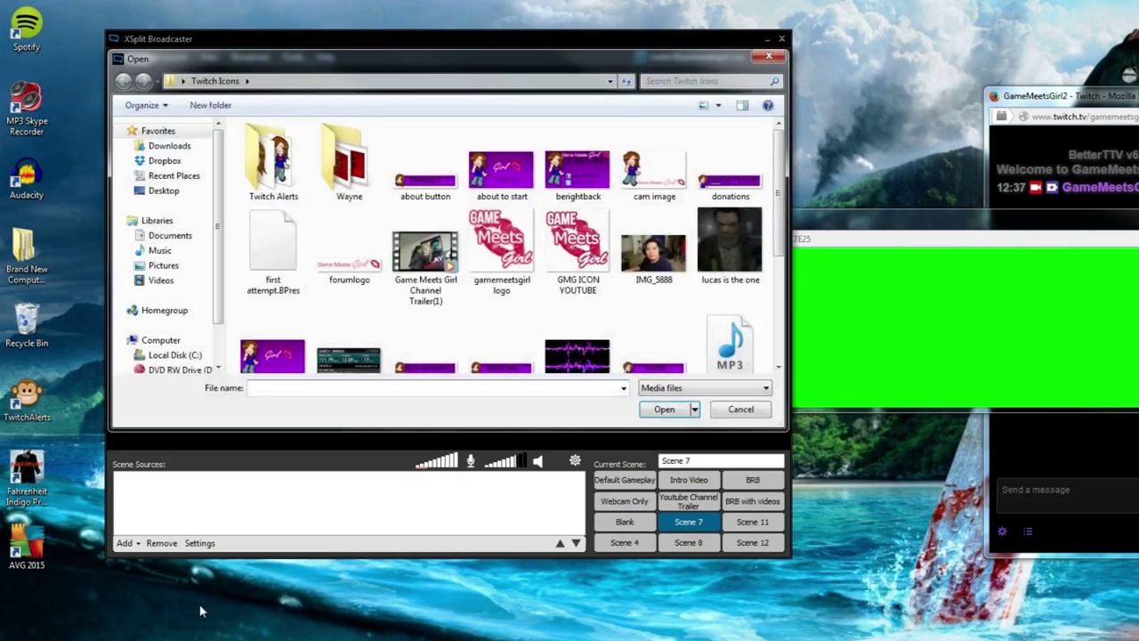
{"action": "left_click", "coordinate": [426, 254]}
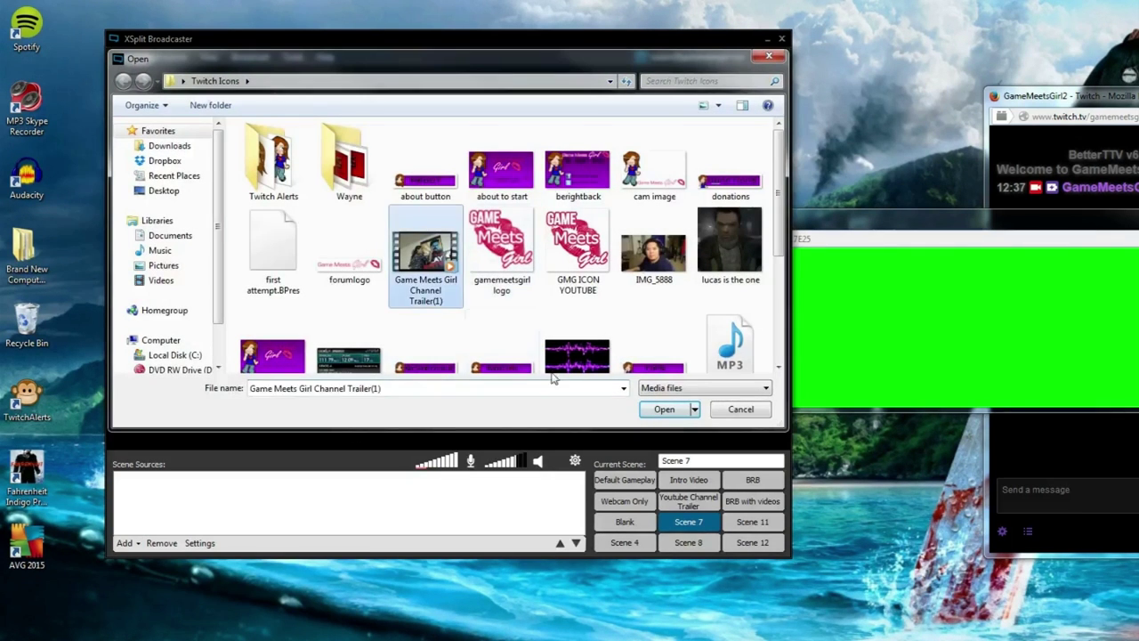
{"action": "left_click", "coordinate": [670, 409]}
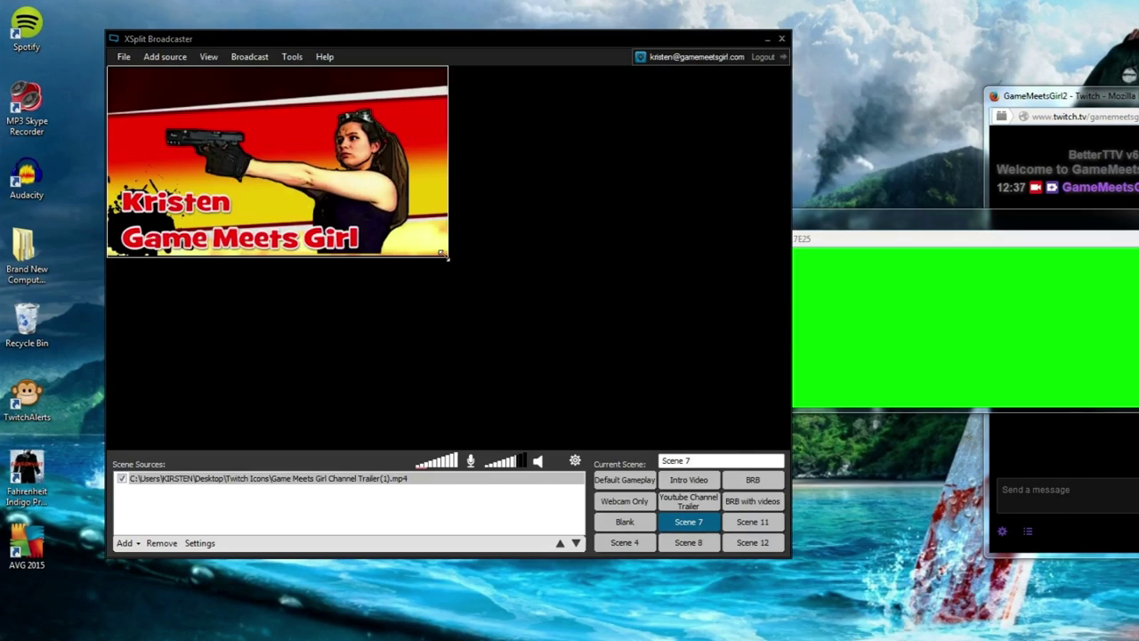
{"action": "left_click_drag", "start_coordinate": [446, 257], "coordinate": [787, 447]}
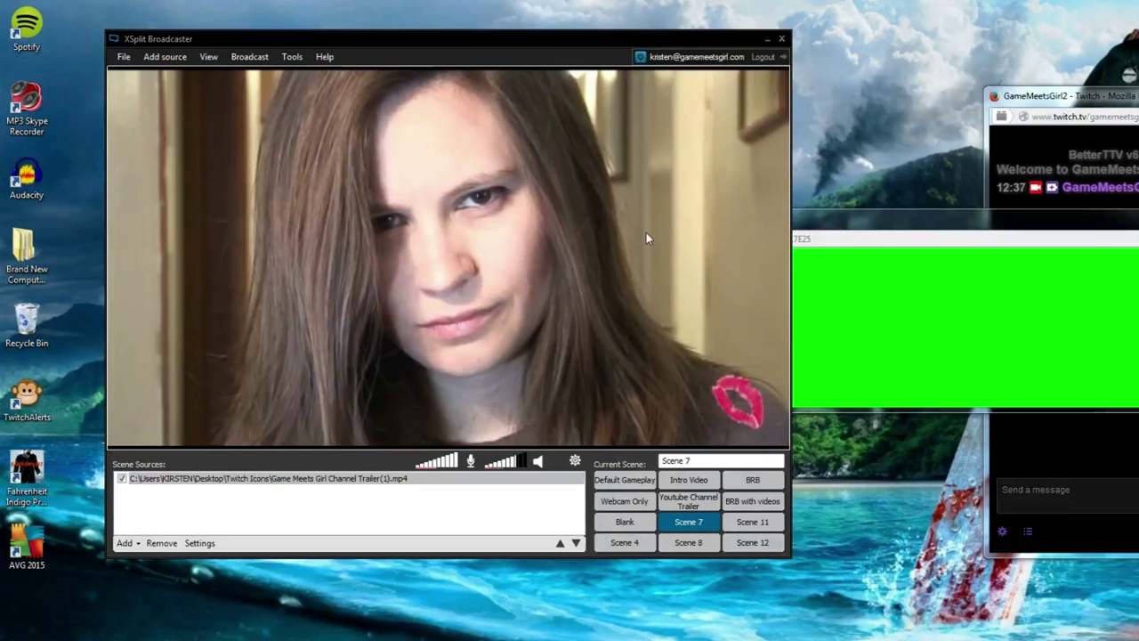
Open the channel trailer source's settings in Scene 7 and examine its media options
{"action": "left_click", "coordinate": [689, 527]}
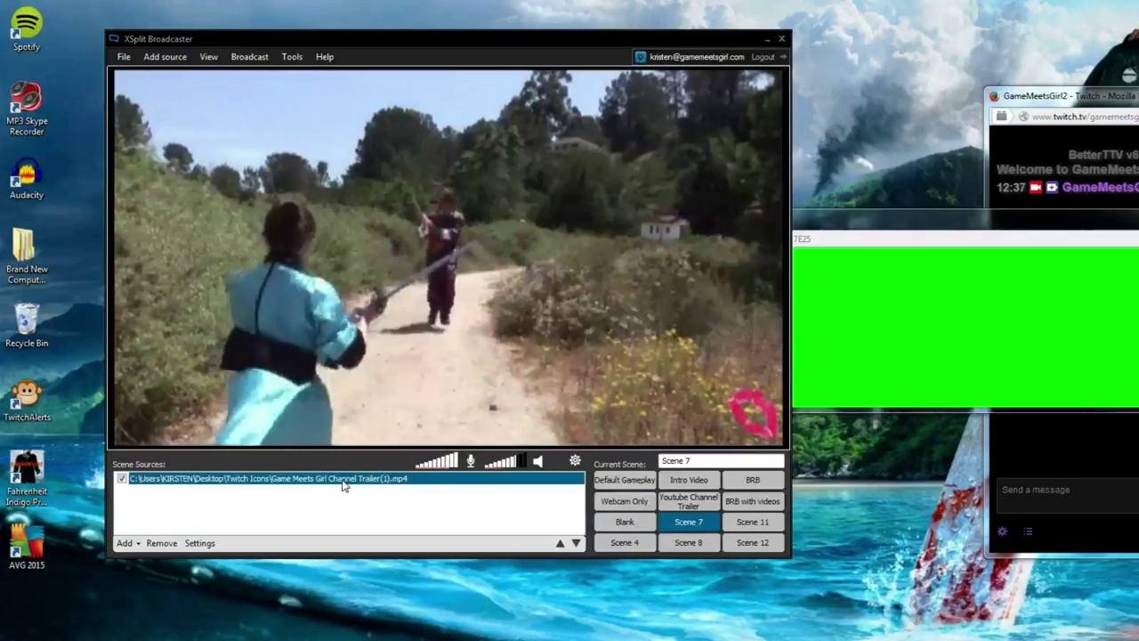
{"action": "right_click", "coordinate": [343, 480]}
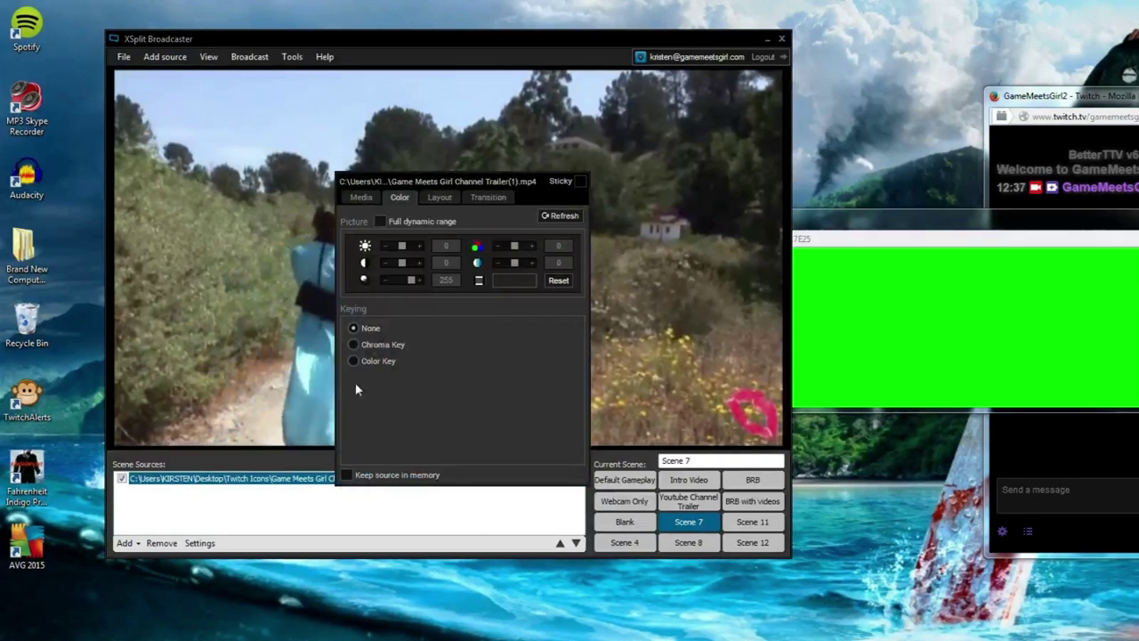
{"action": "left_click", "coordinate": [361, 197]}
{"action": "left_click", "coordinate": [381, 285]}
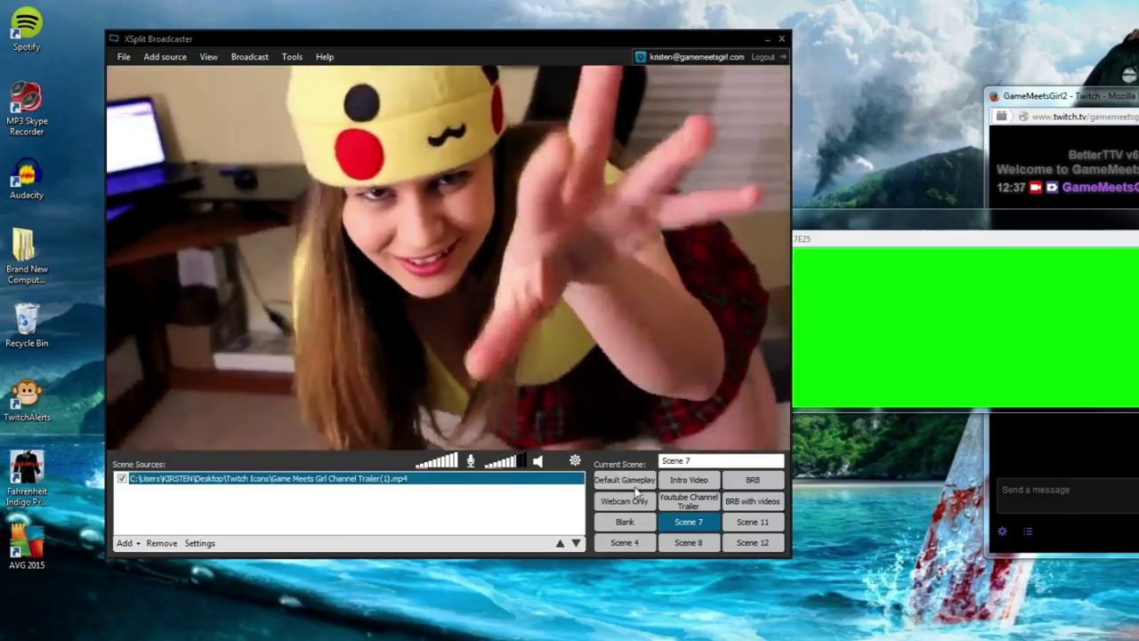
Switch through the Default Gameplay, Webcam Only and Blank scenes to compare their layouts
{"action": "left_click", "coordinate": [634, 482]}
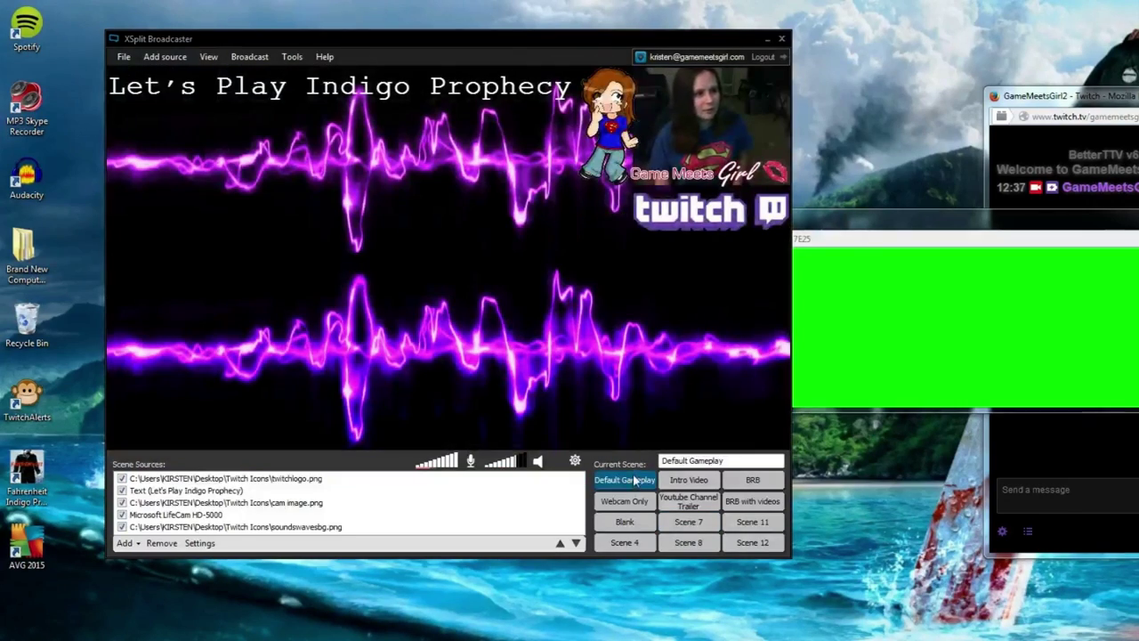
{"action": "left_click", "coordinate": [624, 501]}
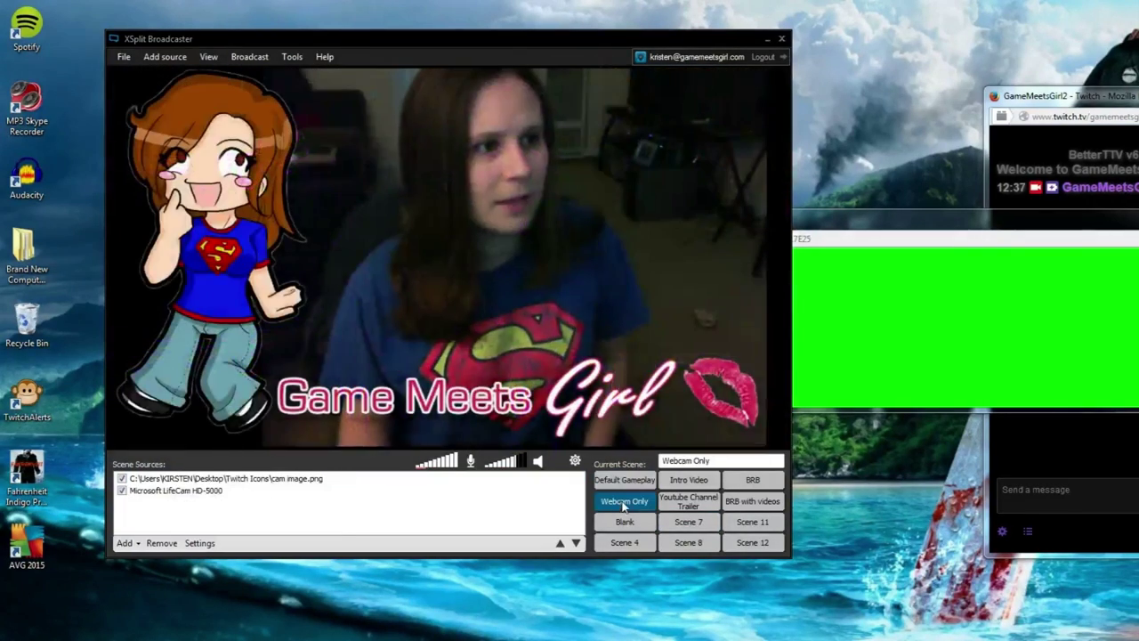
{"action": "left_click", "coordinate": [625, 523]}
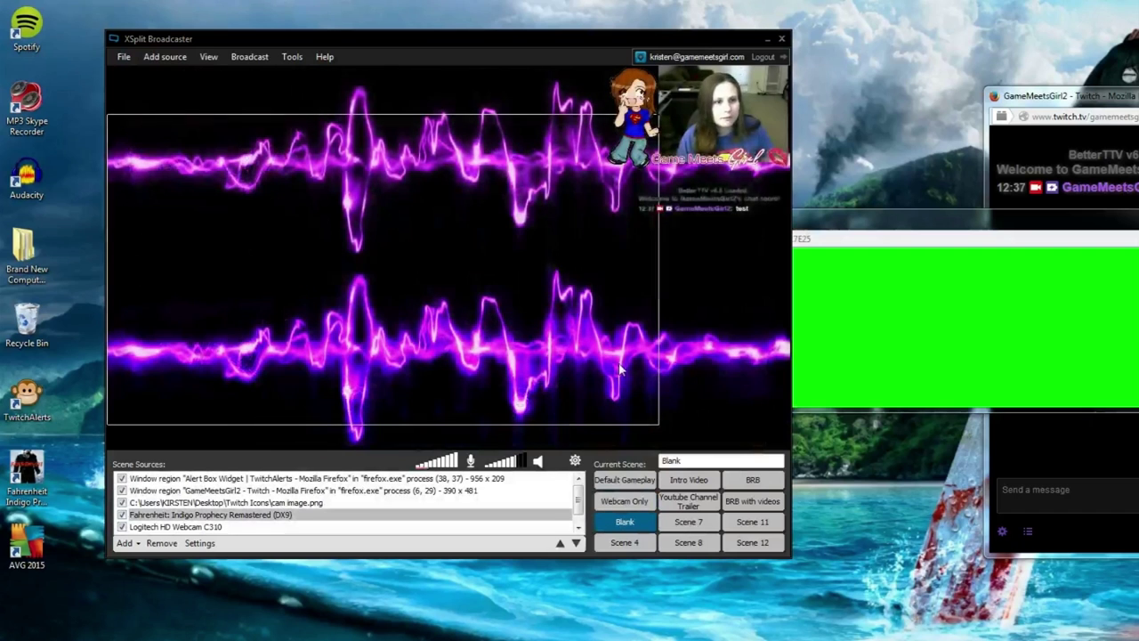
{"action": "left_click", "coordinate": [614, 365]}
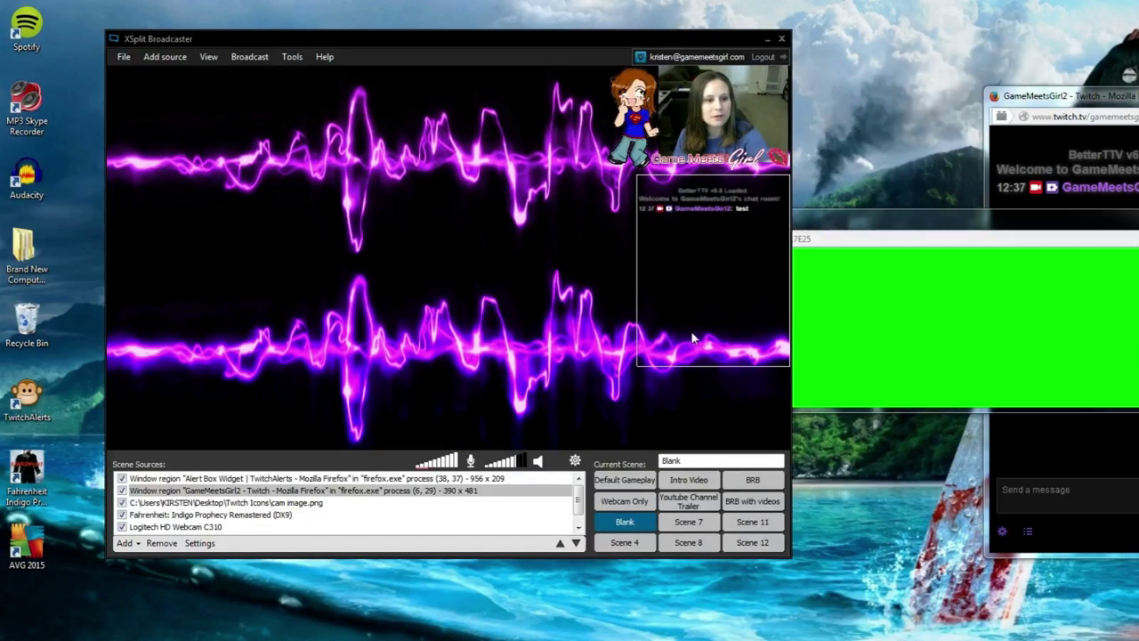
Switch to the empty Scene 11 and add the Logitech HD Webcam C310 as a video source
{"action": "left_click", "coordinate": [733, 523]}
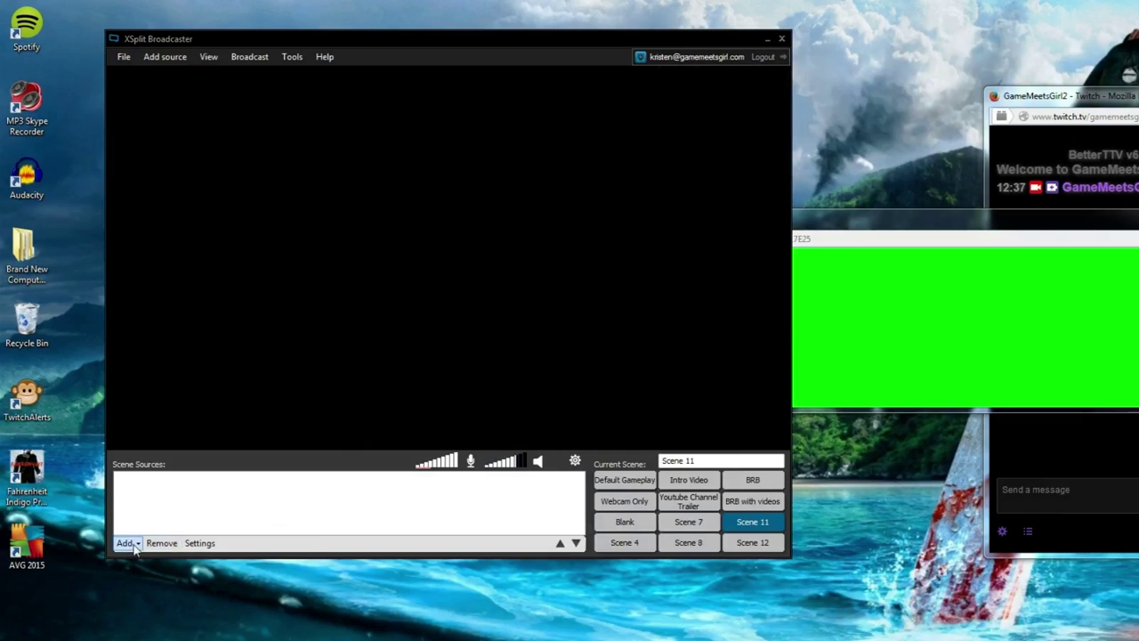
{"action": "left_click", "coordinate": [132, 545]}
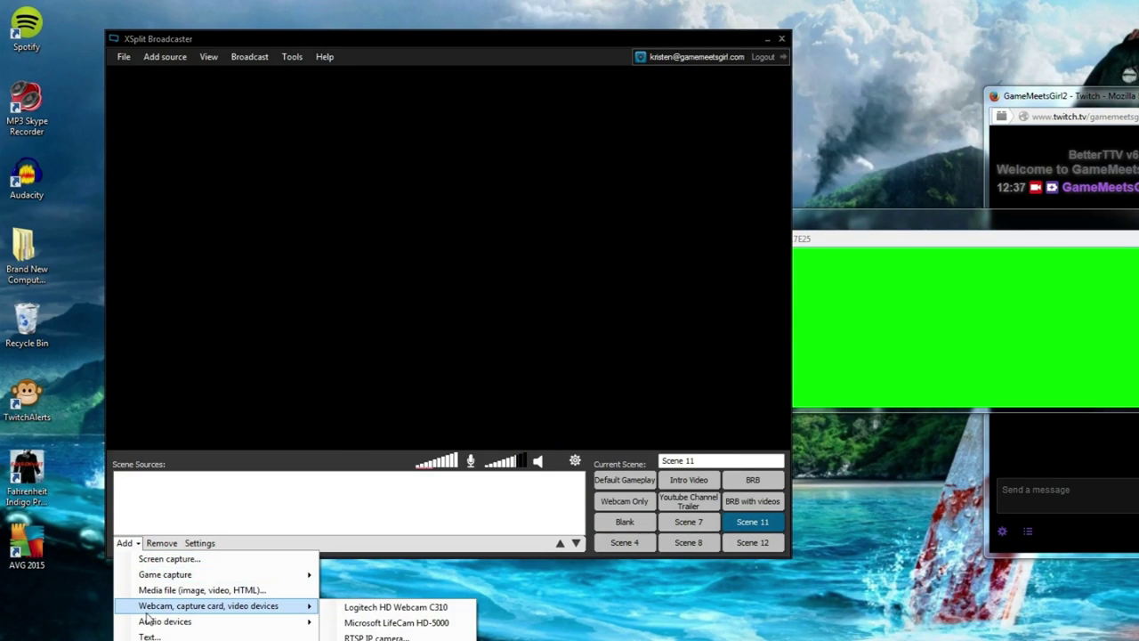
{"action": "left_click", "coordinate": [356, 607]}
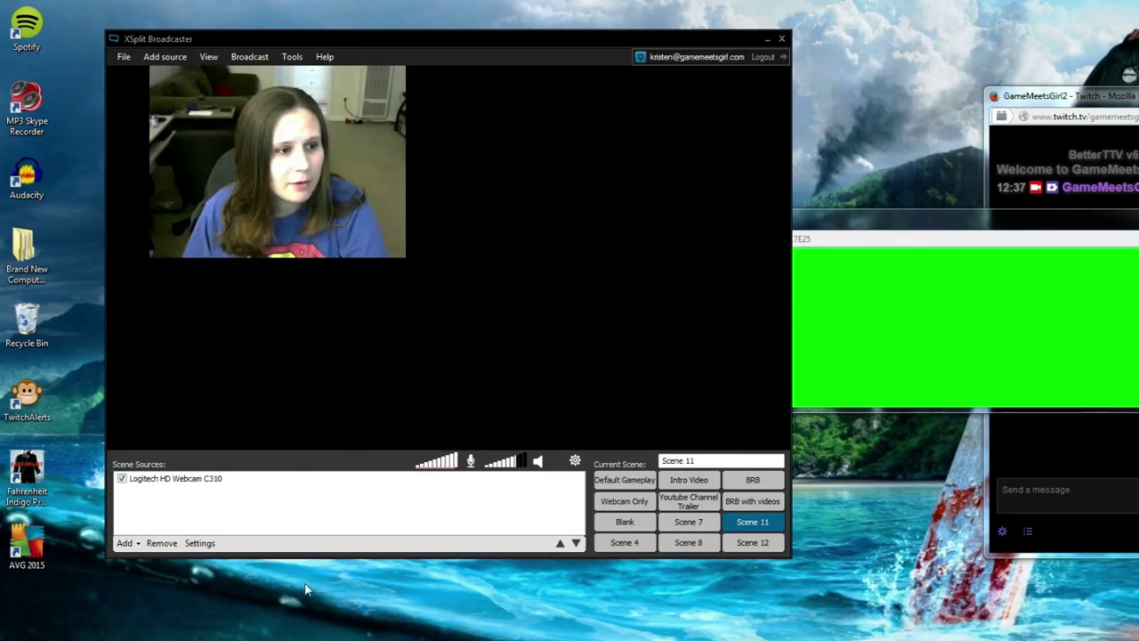
Add the Microsoft LifeCam HD-5000 as a second webcam source in Scene 11
{"action": "left_click", "coordinate": [128, 542]}
{"action": "left_click", "coordinate": [127, 542]}
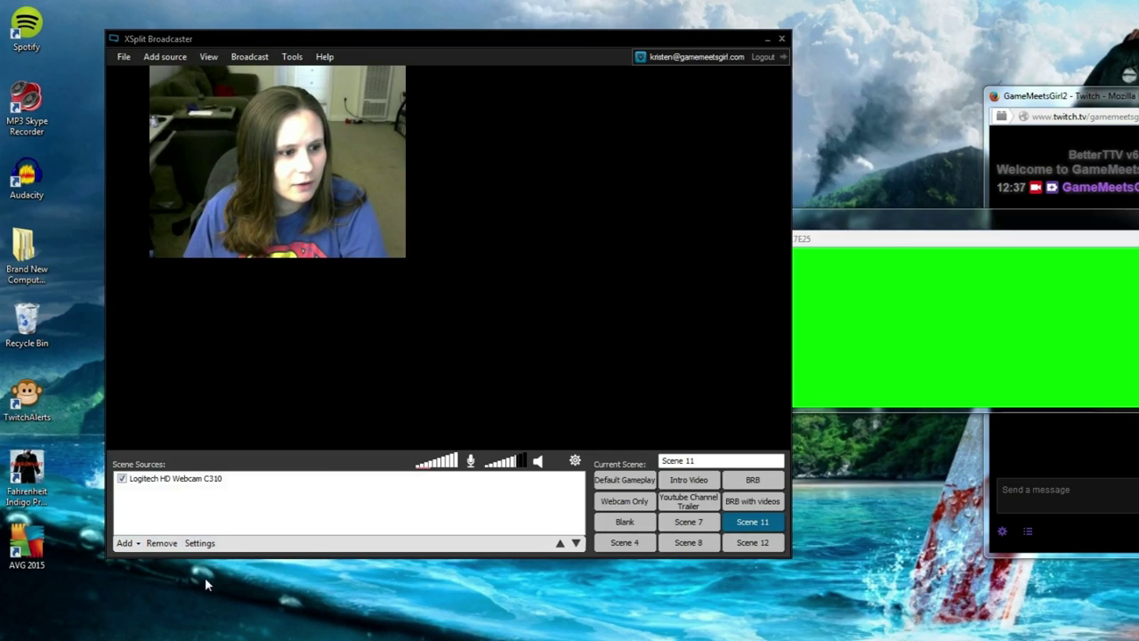
{"action": "left_click", "coordinate": [127, 543]}
{"action": "left_click", "coordinate": [127, 543]}
{"action": "left_click", "coordinate": [127, 543]}
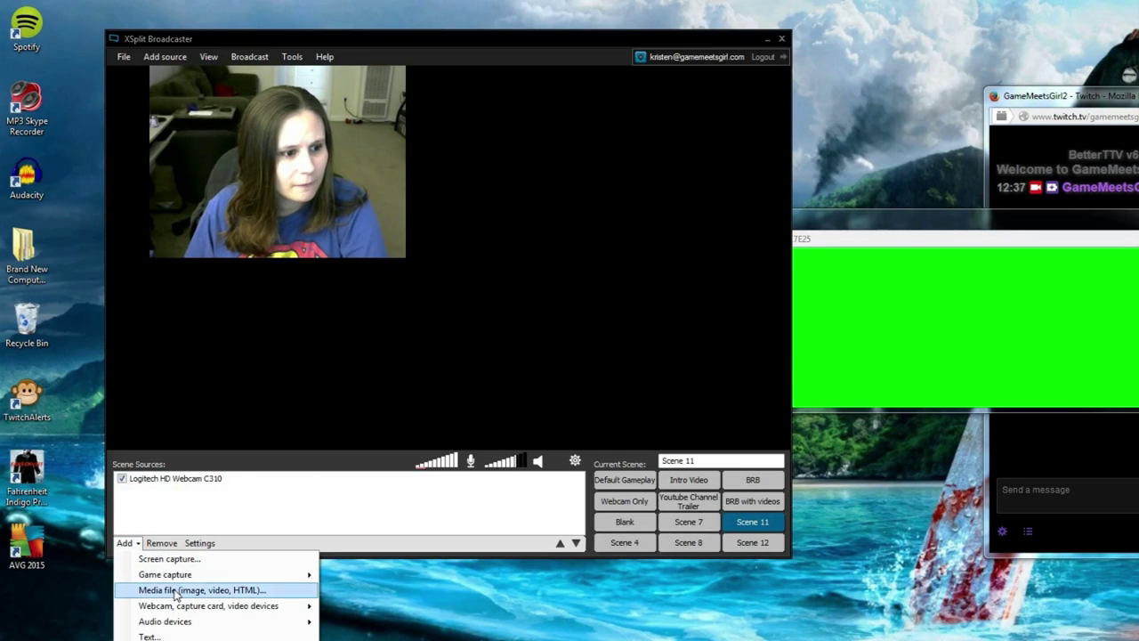
{"action": "mouse_move", "coordinate": [267, 606]}
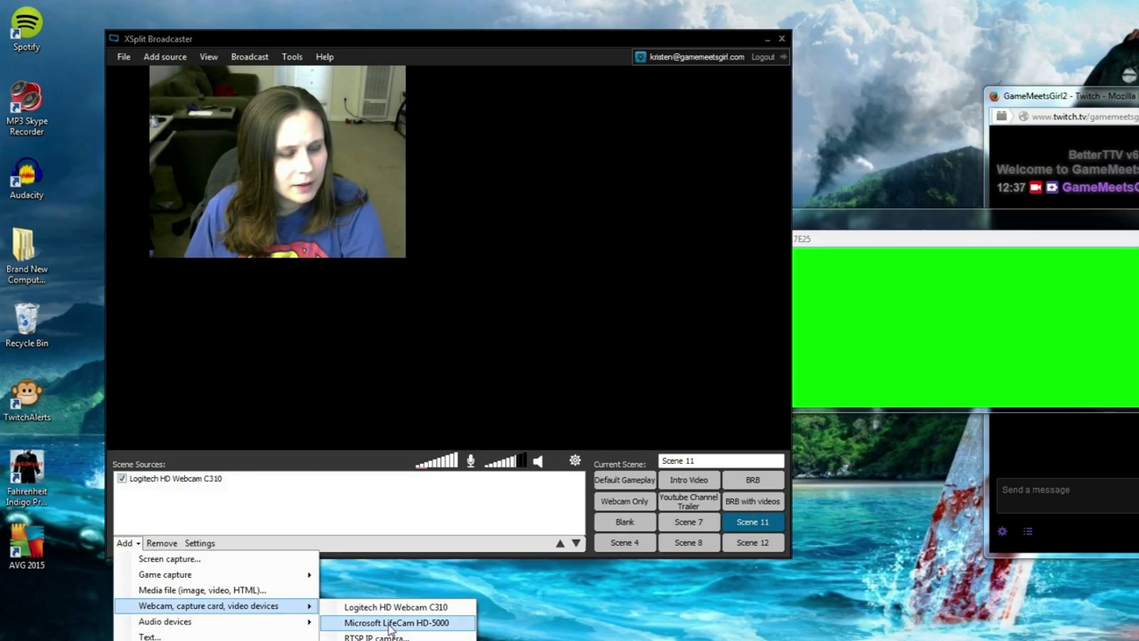
{"action": "left_click", "coordinate": [390, 623]}
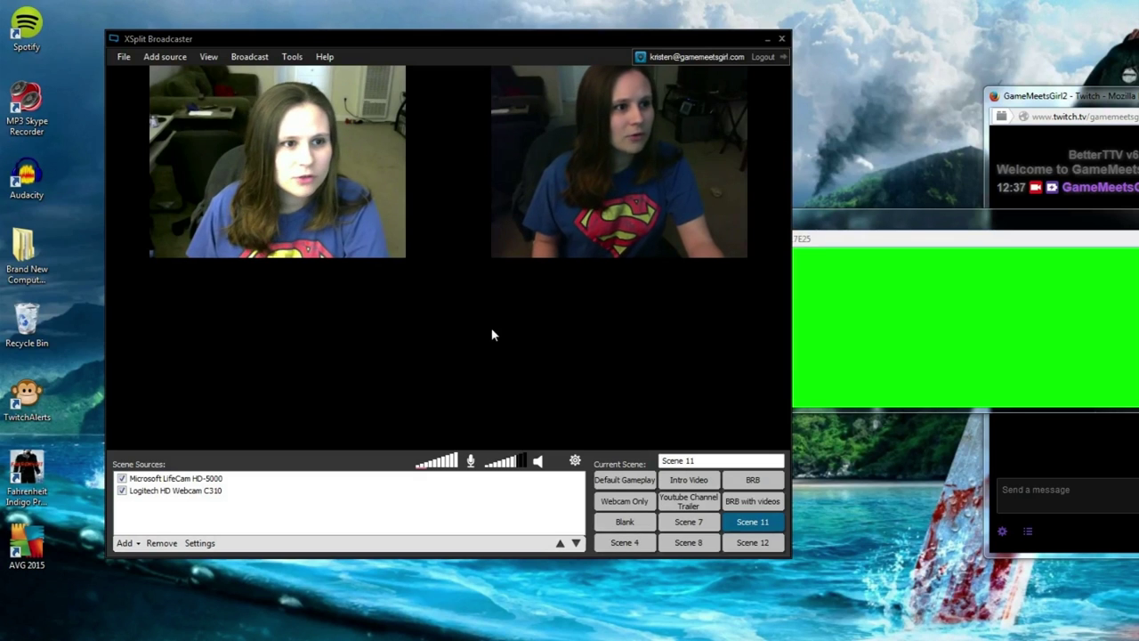
Compare the Logitech and Microsoft webcam feeds side by side in Scene 11
{"action": "left_click", "coordinate": [551, 222]}
{"action": "left_click", "coordinate": [212, 172]}
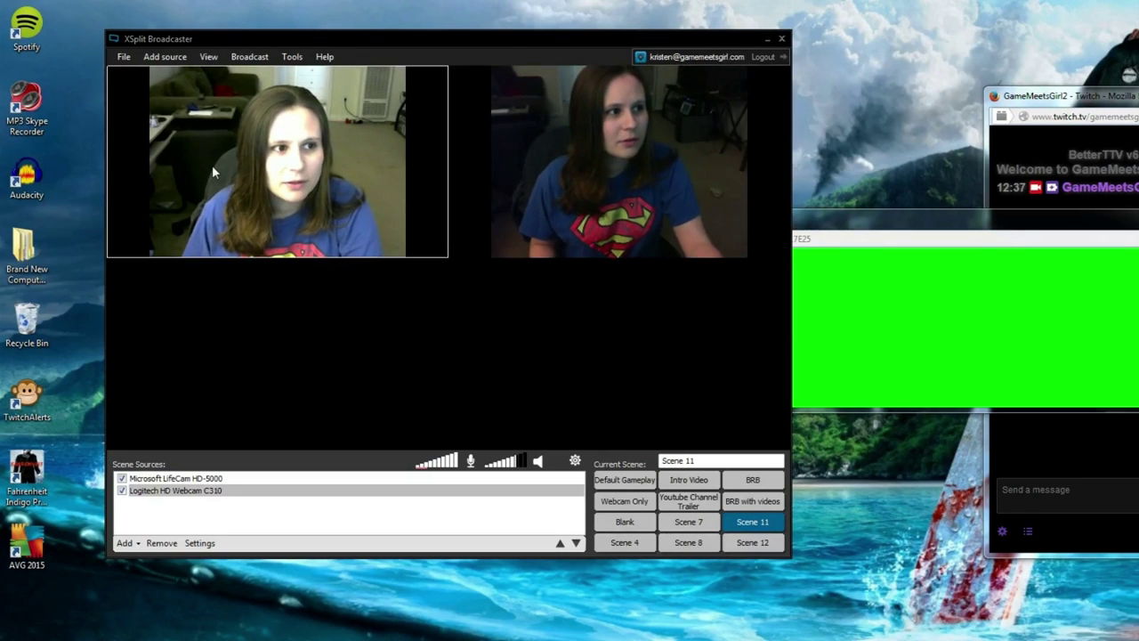
{"action": "left_click", "coordinate": [559, 158]}
{"action": "left_click", "coordinate": [353, 182]}
{"action": "left_click", "coordinate": [354, 274]}
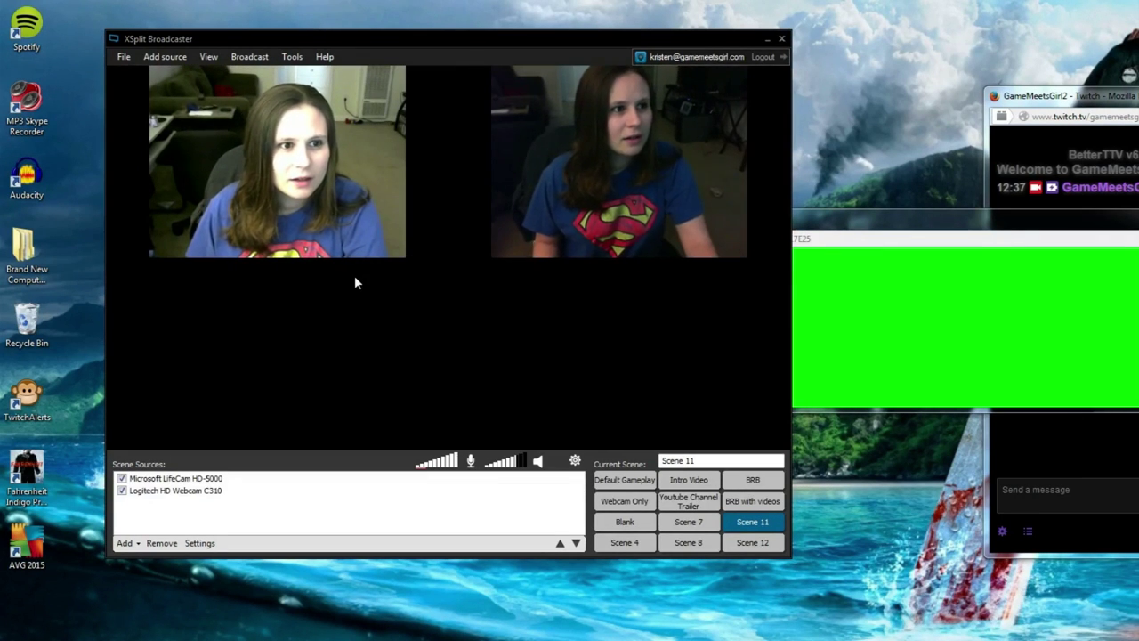
{"action": "left_click", "coordinate": [356, 213]}
{"action": "left_click", "coordinate": [313, 370]}
{"action": "left_click", "coordinate": [255, 481]}
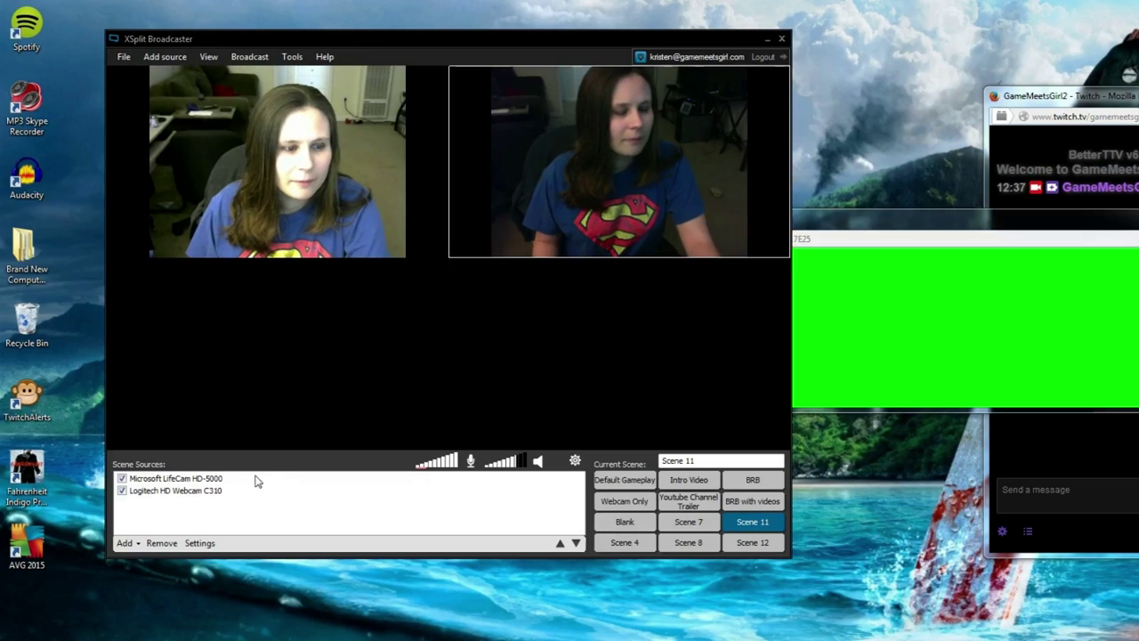
{"action": "left_click", "coordinate": [421, 361]}
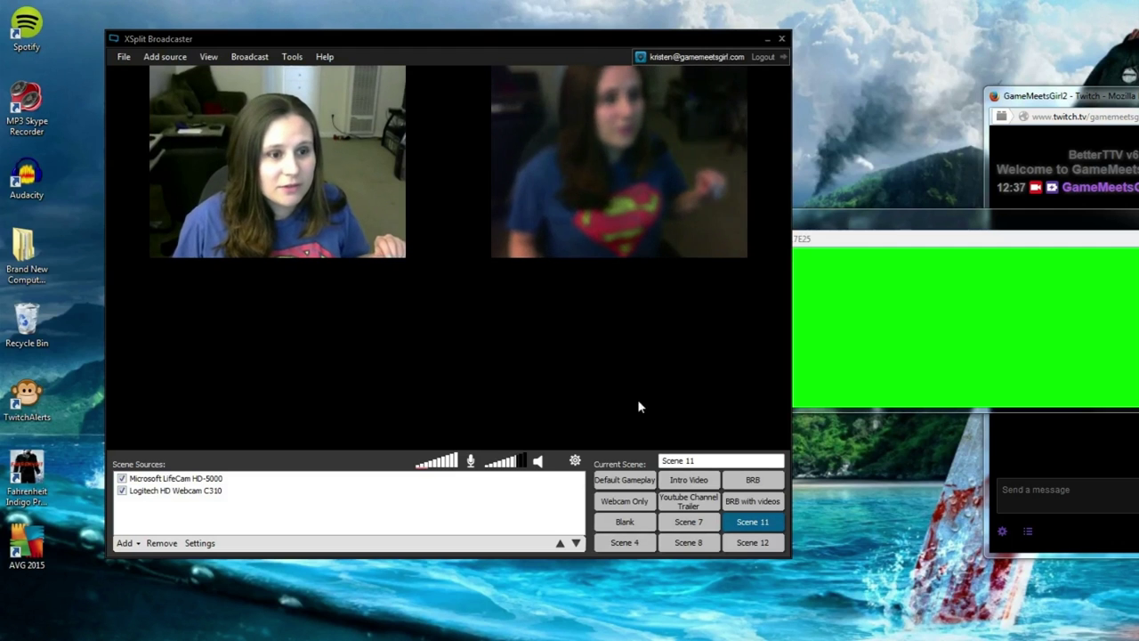
Return to the Blank scene and post "all thje cool things" and the link twitch.tv/gamemeetsgirl2 in the Twitch chat window
{"action": "left_click", "coordinate": [640, 526]}
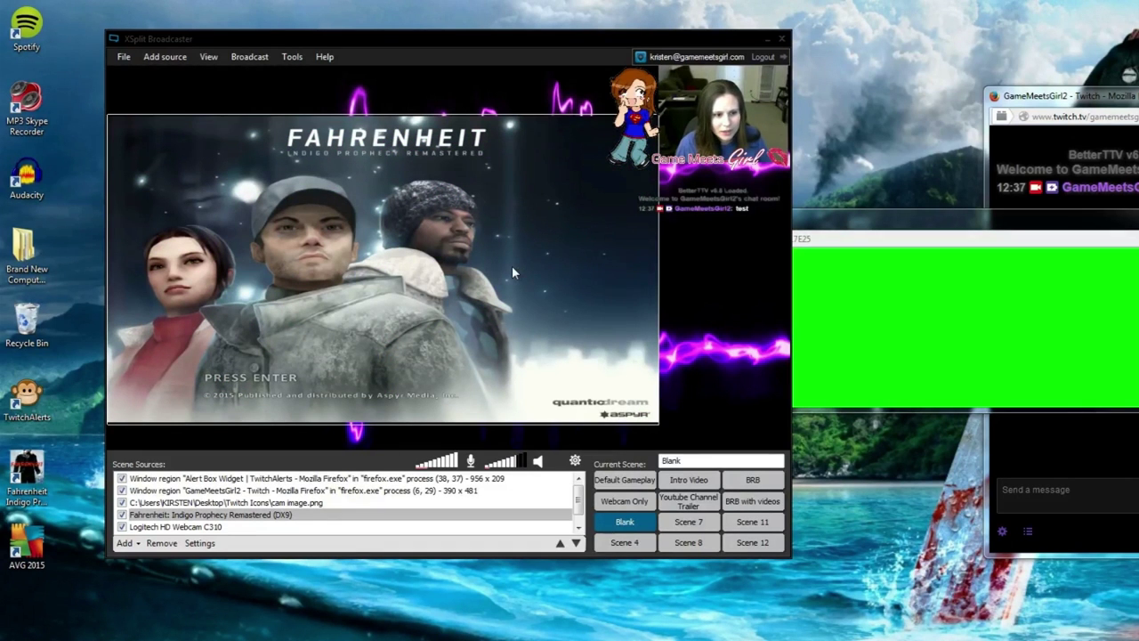
{"action": "left_click", "coordinate": [610, 225]}
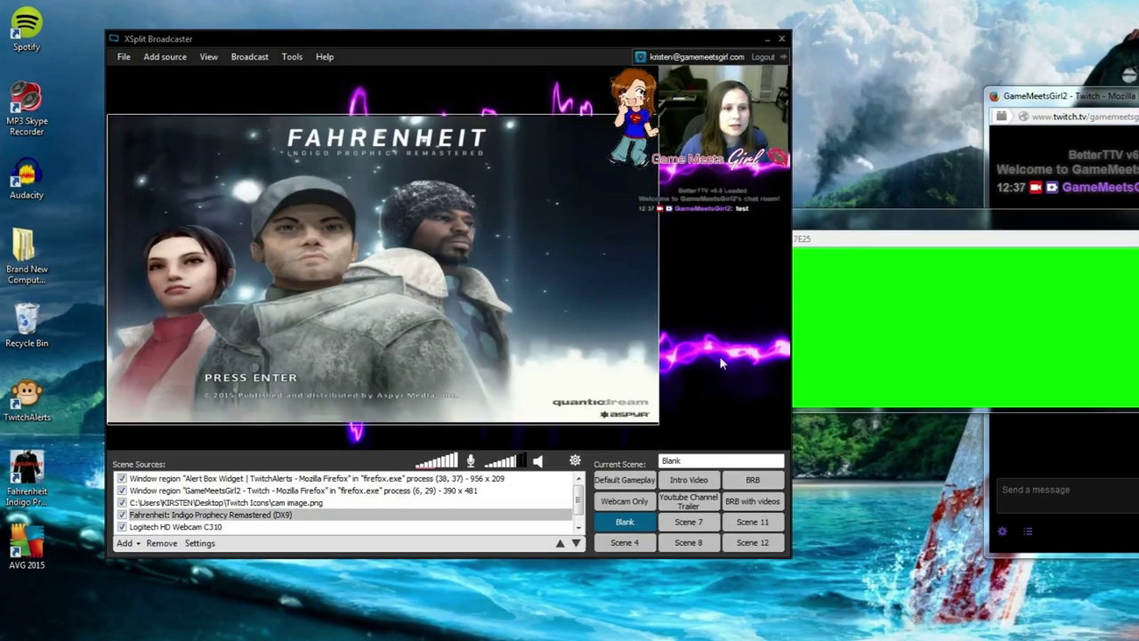
{"action": "left_click", "coordinate": [1034, 499]}
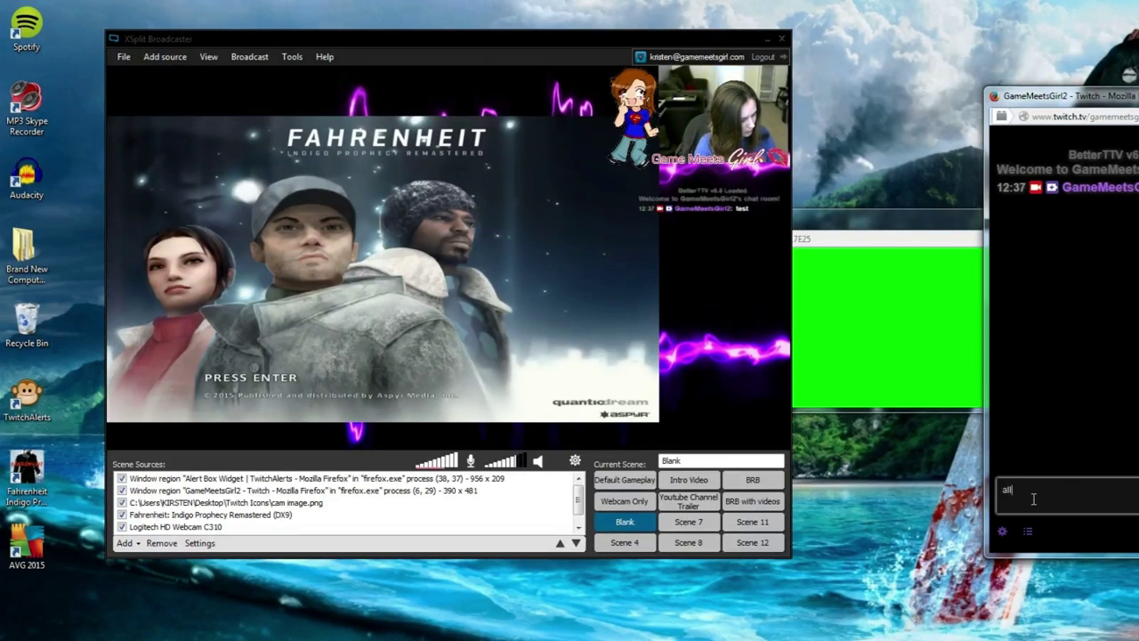
{"action": "type", "text": "all thje cool things"}
{"action": "key", "text": "Return"}
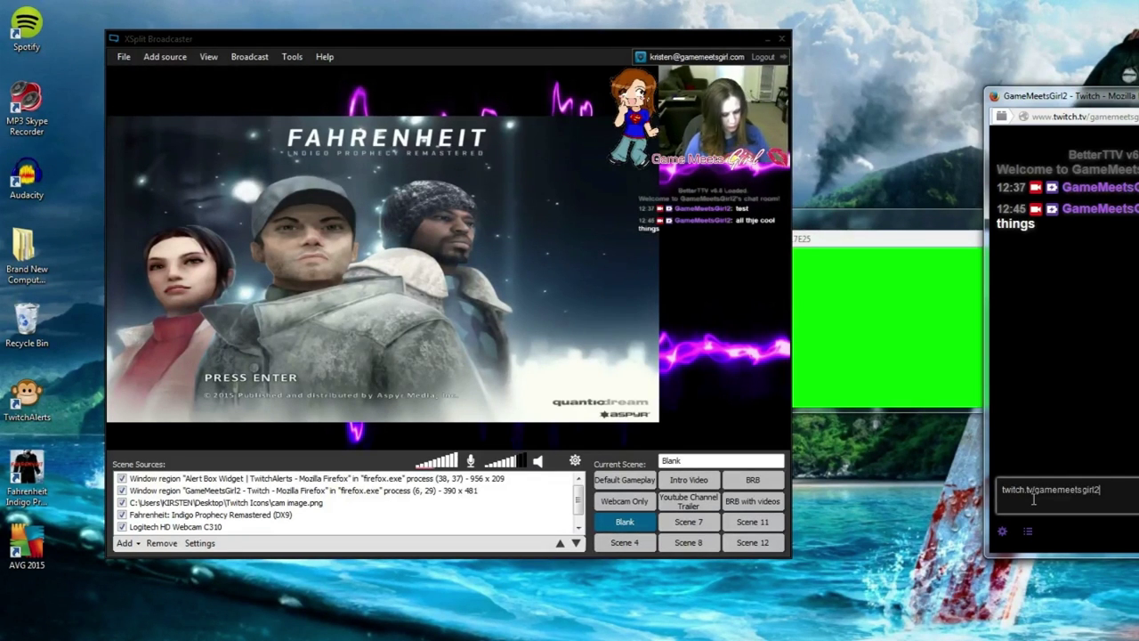
{"action": "key", "text": "Return"}
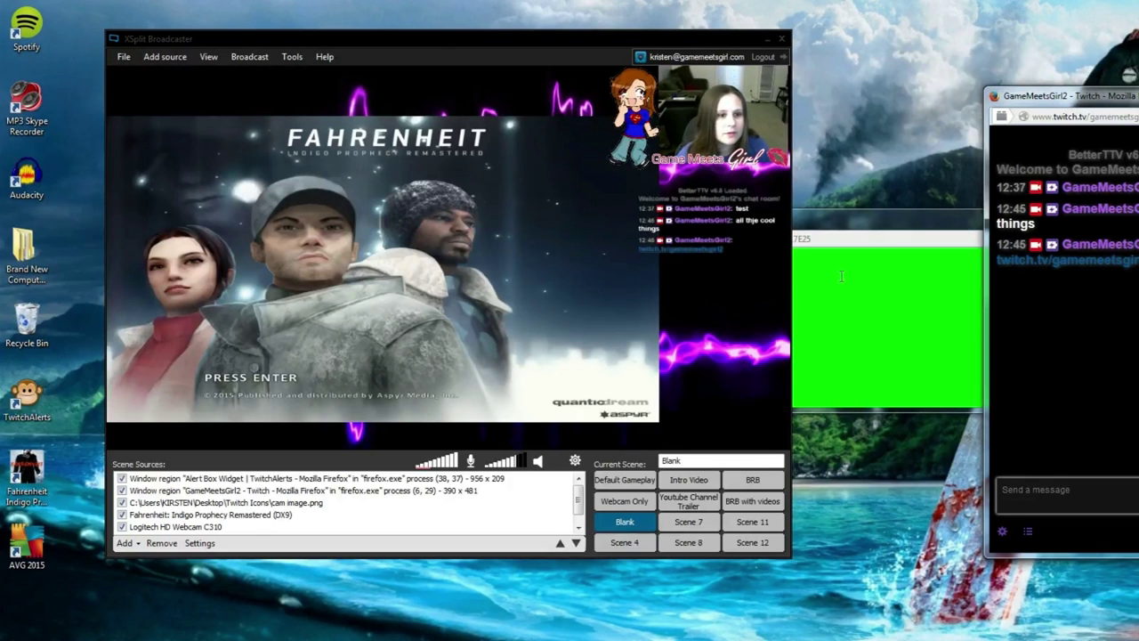
Open the posted twitch.tv/gamemeetsgirl2 link from the Twitch chat window in the browser
{"action": "left_click", "coordinate": [687, 258]}
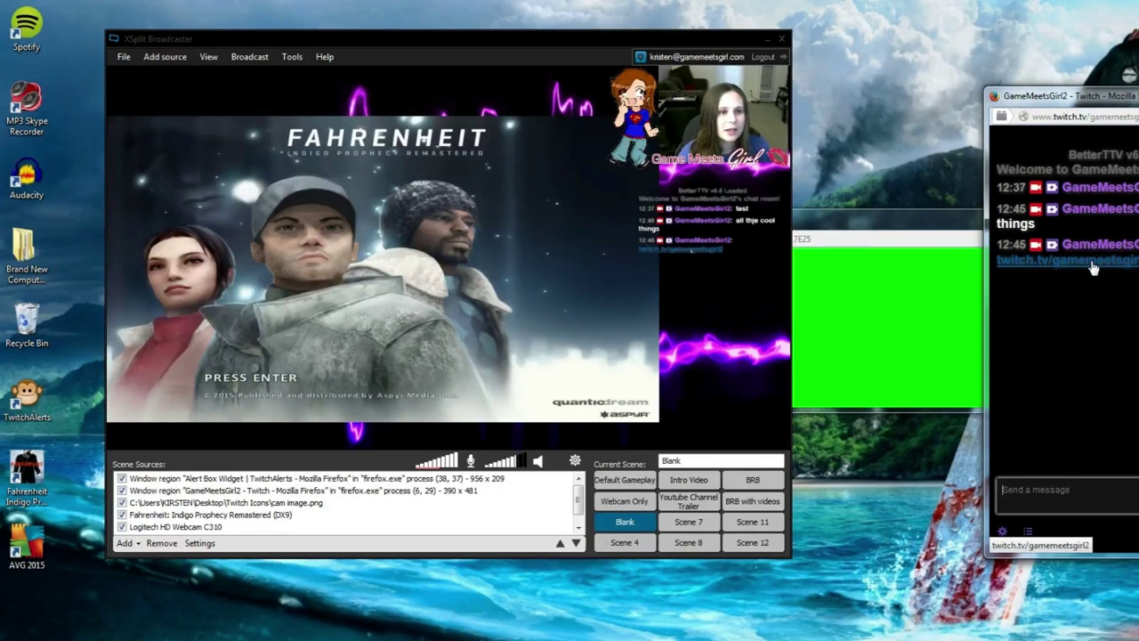
{"action": "left_click", "coordinate": [1005, 259]}
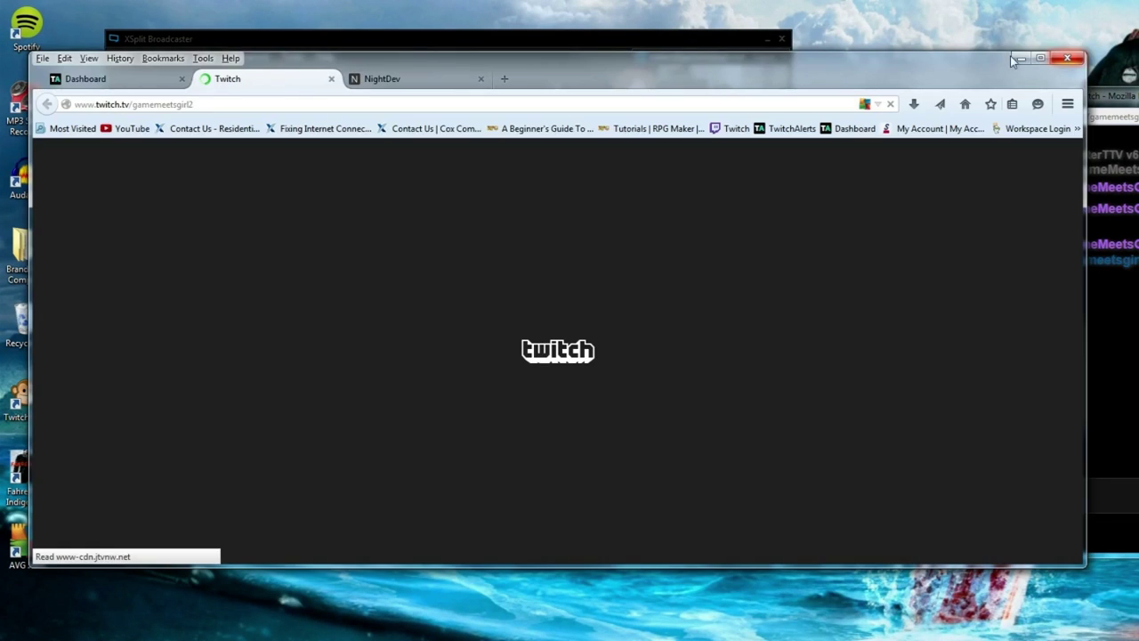